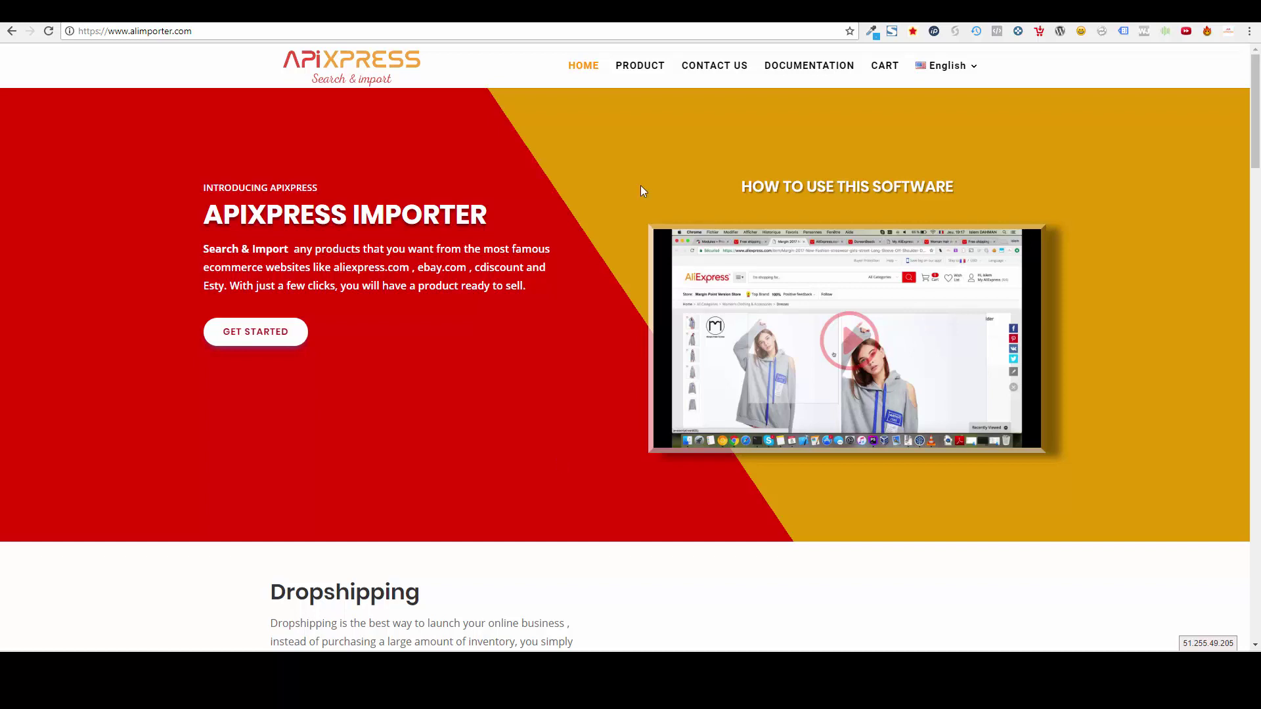
Step: Review the ApiXpress product page, including supported websites, the promotional price and the listed benefits
left_click(643, 64)
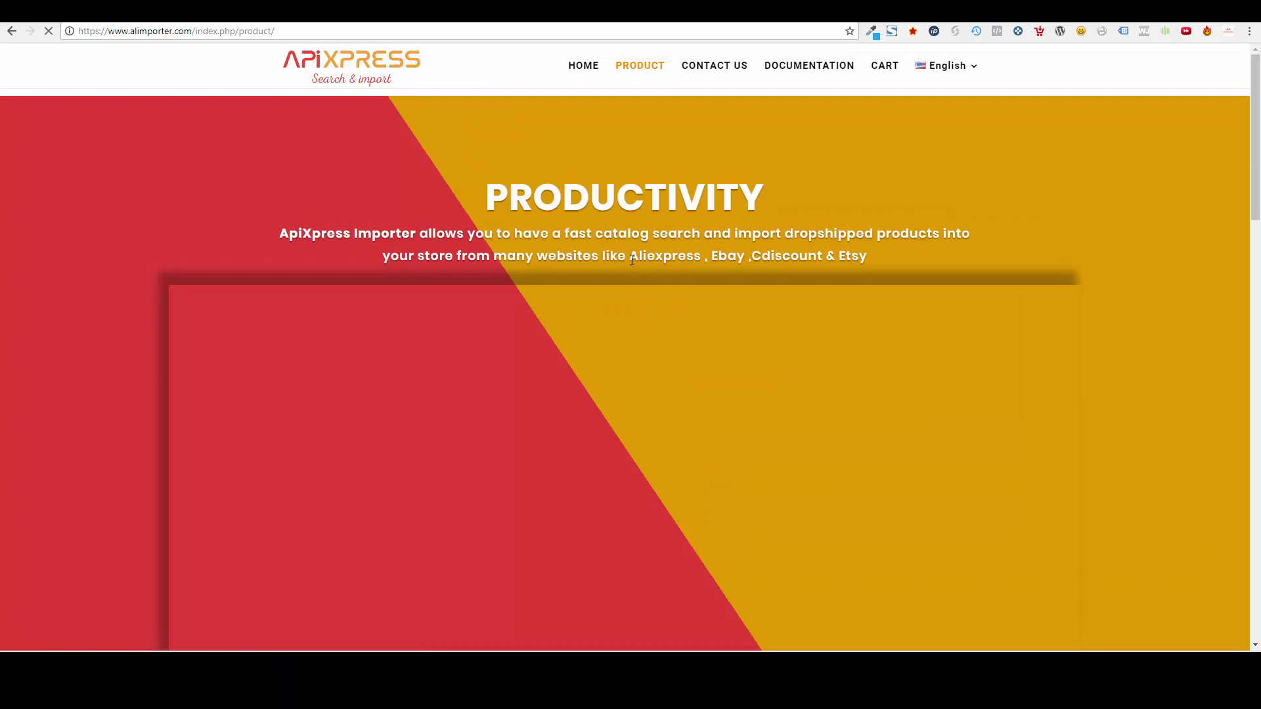
left_click_drag(632, 259, 695, 259)
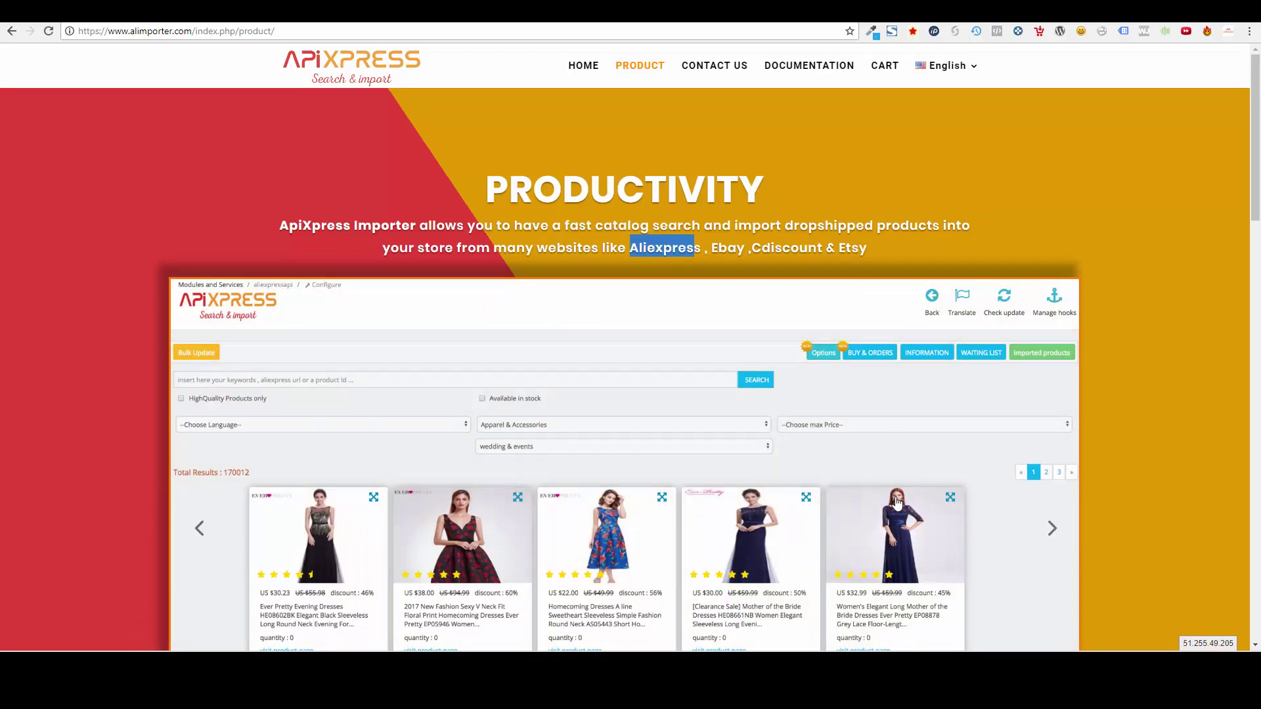
scroll(895, 501, "down", 10)
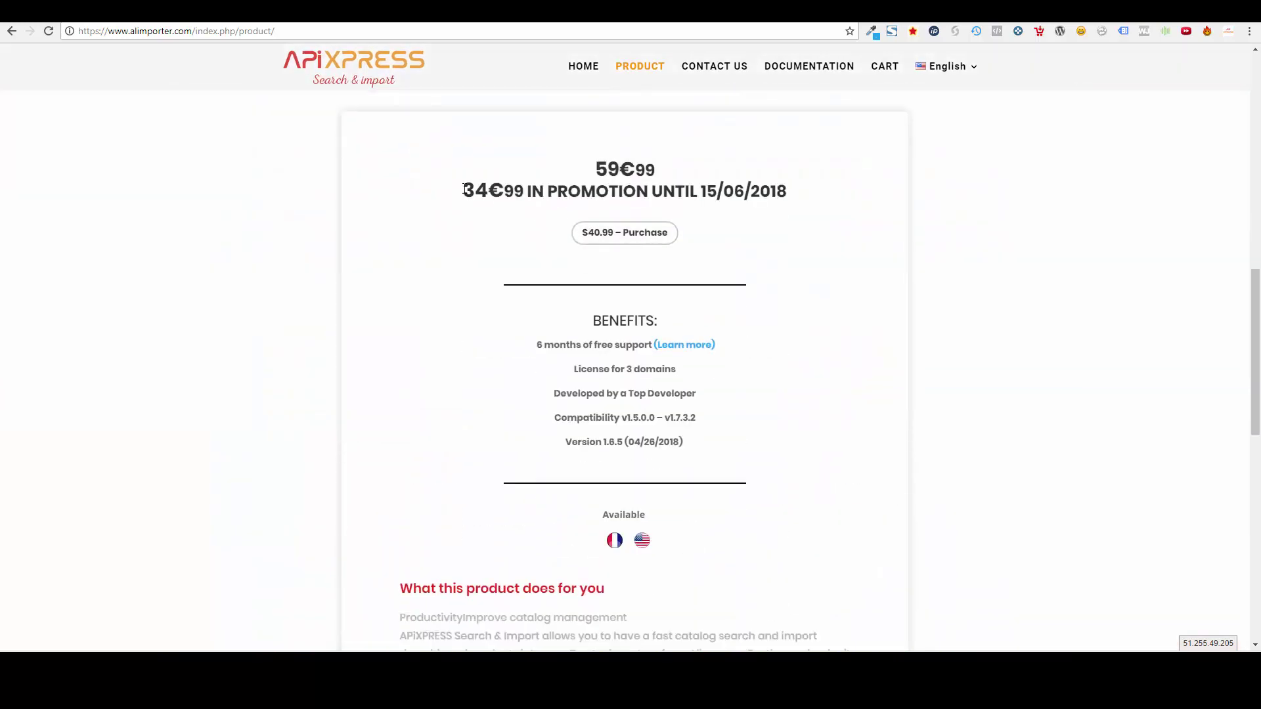
left_click_drag(464, 190, 799, 203)
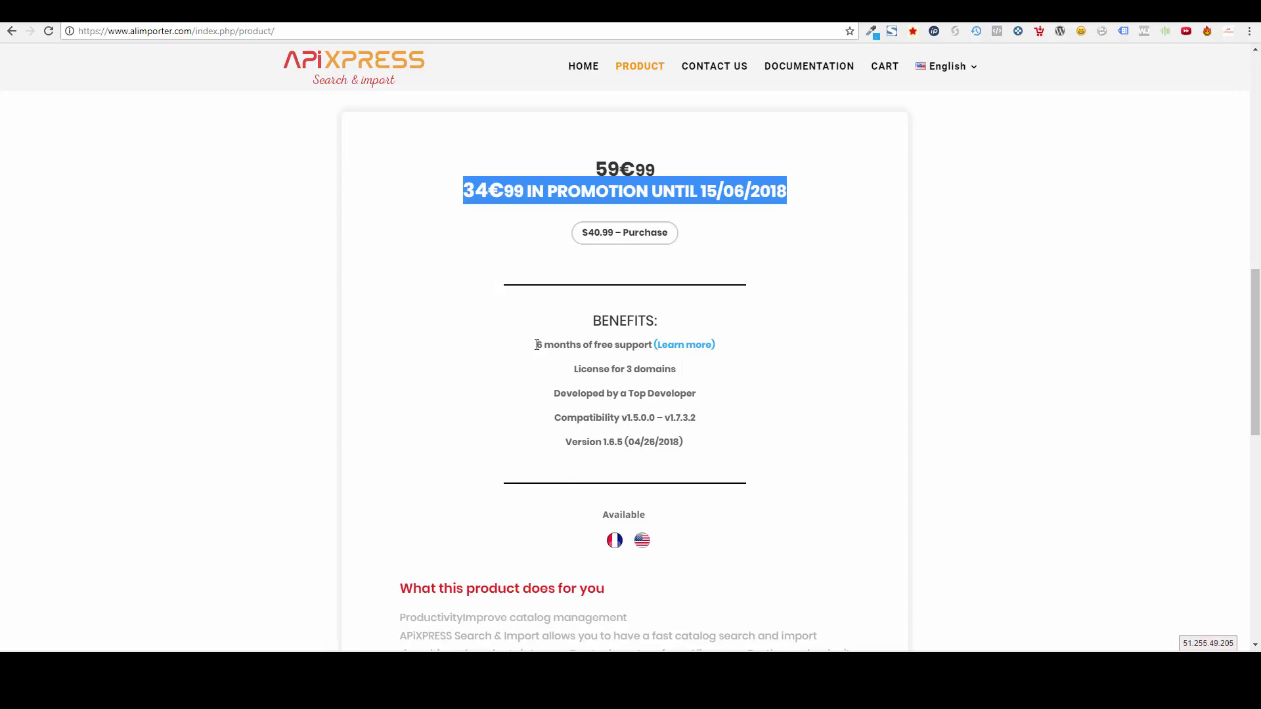
left_click_drag(537, 345, 595, 346)
left_click(593, 353)
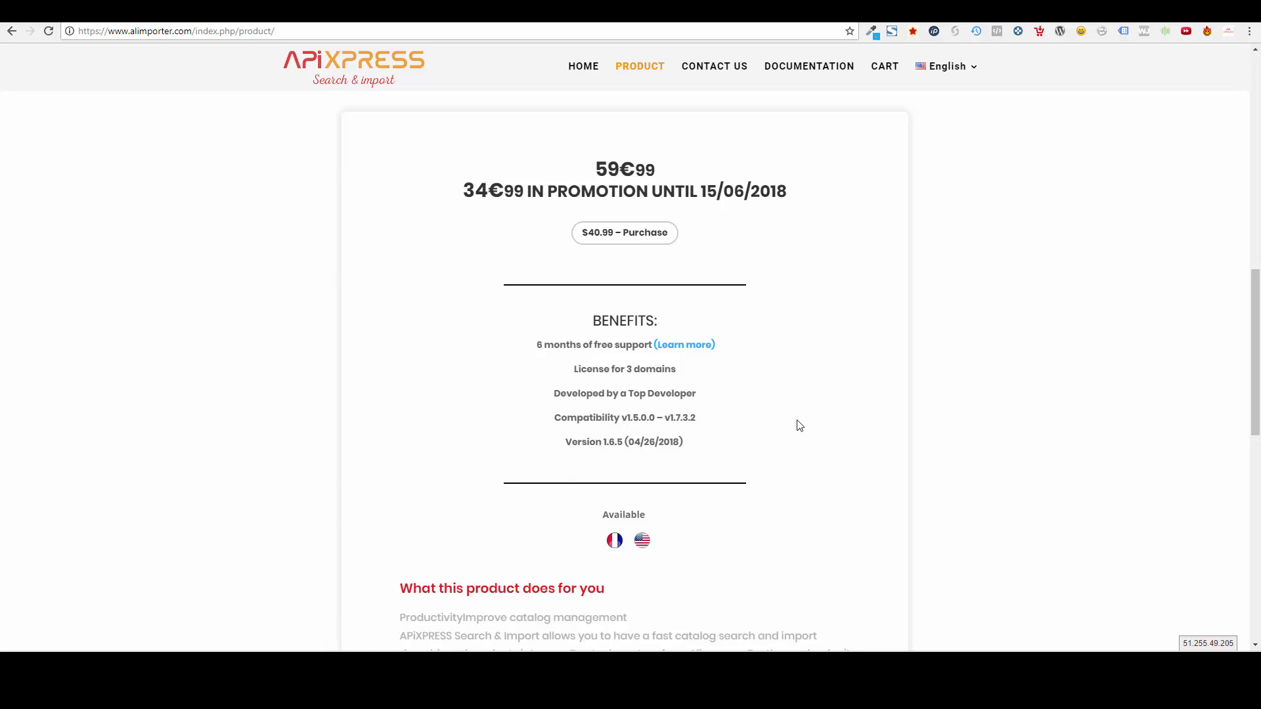
scroll(799, 426, "up", 1)
scroll(800, 426, "up", 3)
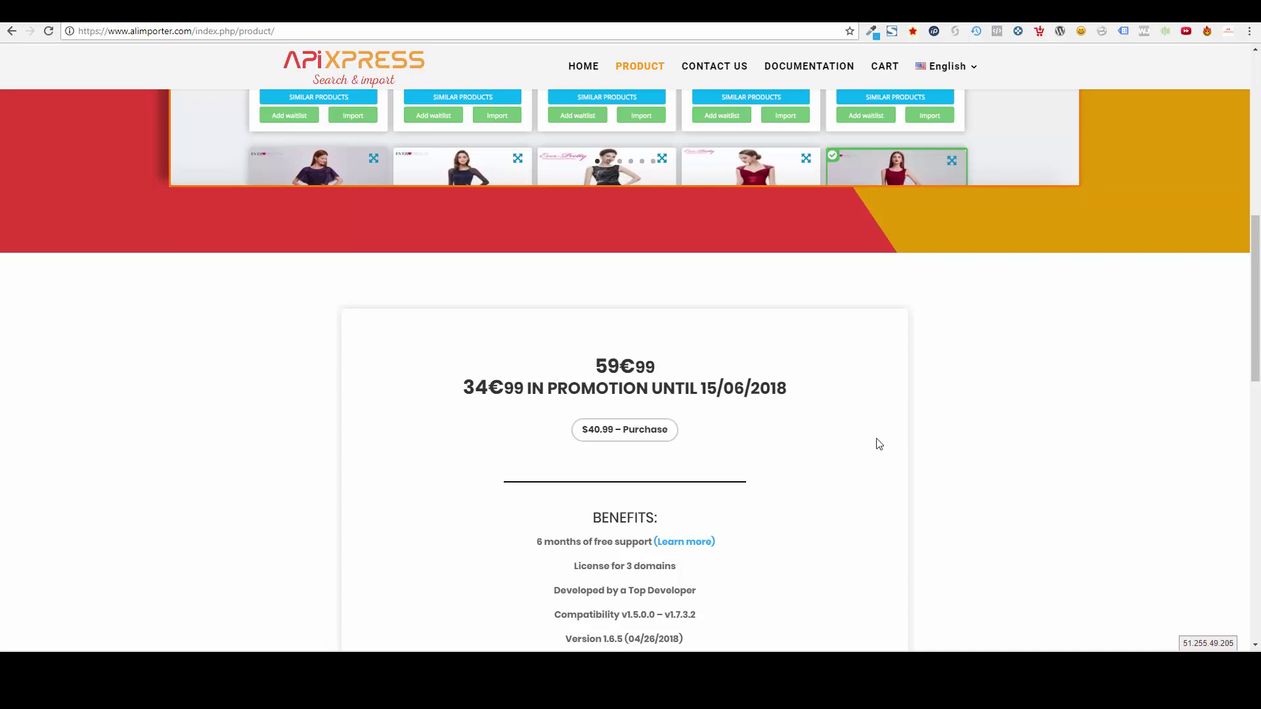
scroll(854, 470, "up", 10)
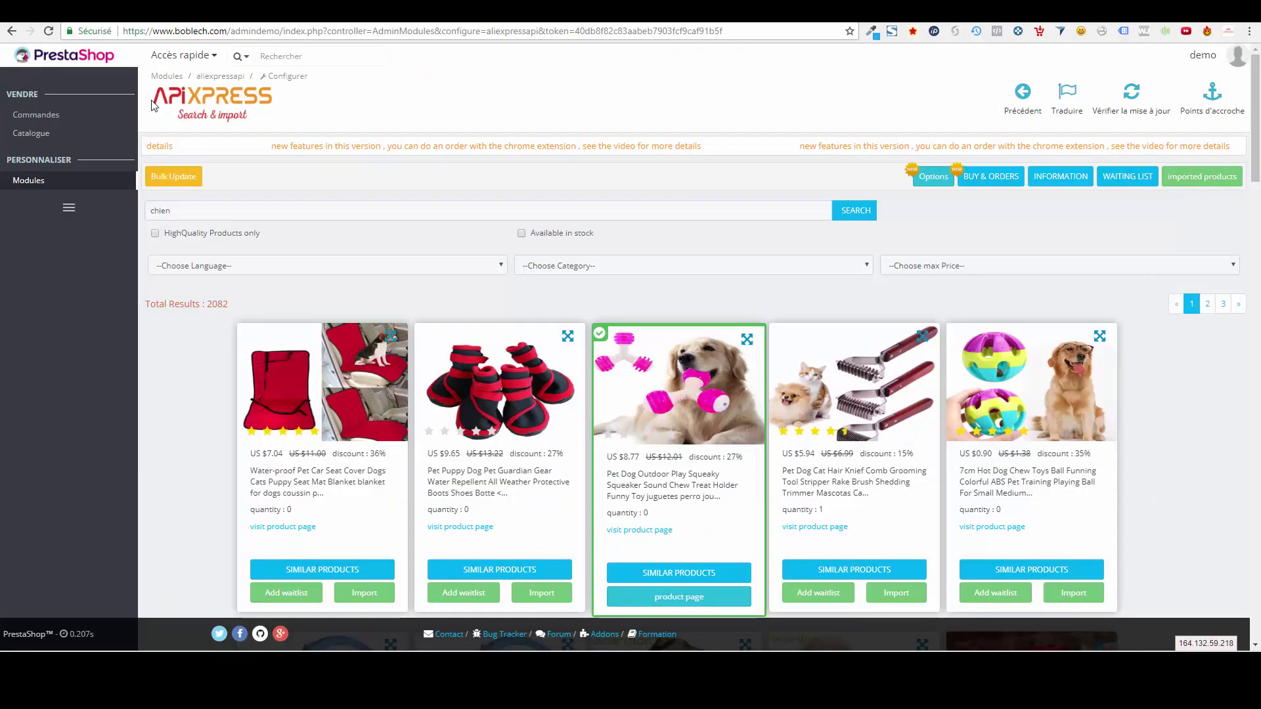
Step: Open the configuration page of the Aliexpress Api module from PrestaShop's installed modules list
mouse_move(79, 180)
left_click(153, 187)
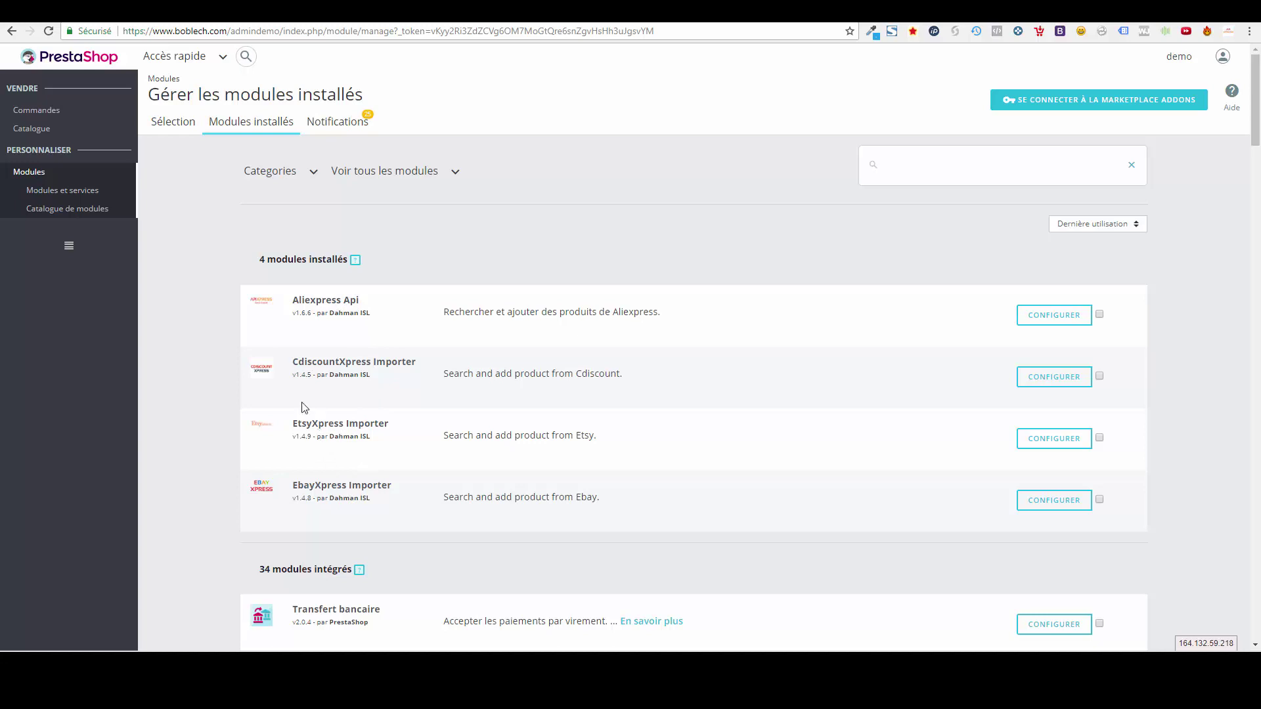
double_click(309, 299)
left_click(402, 301)
left_click(1030, 324)
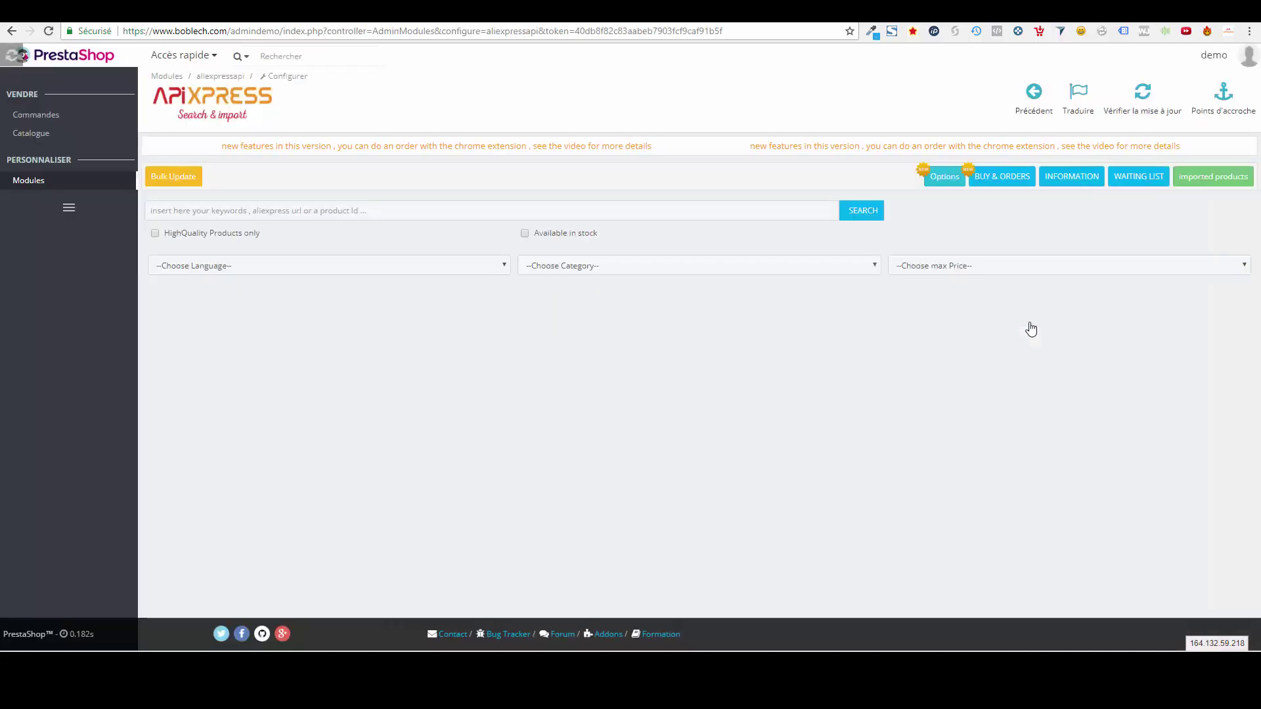
Step: Search the AliExpress catalogue for "chien" in the module and browse the resulting products
left_click(712, 211)
type("chien")
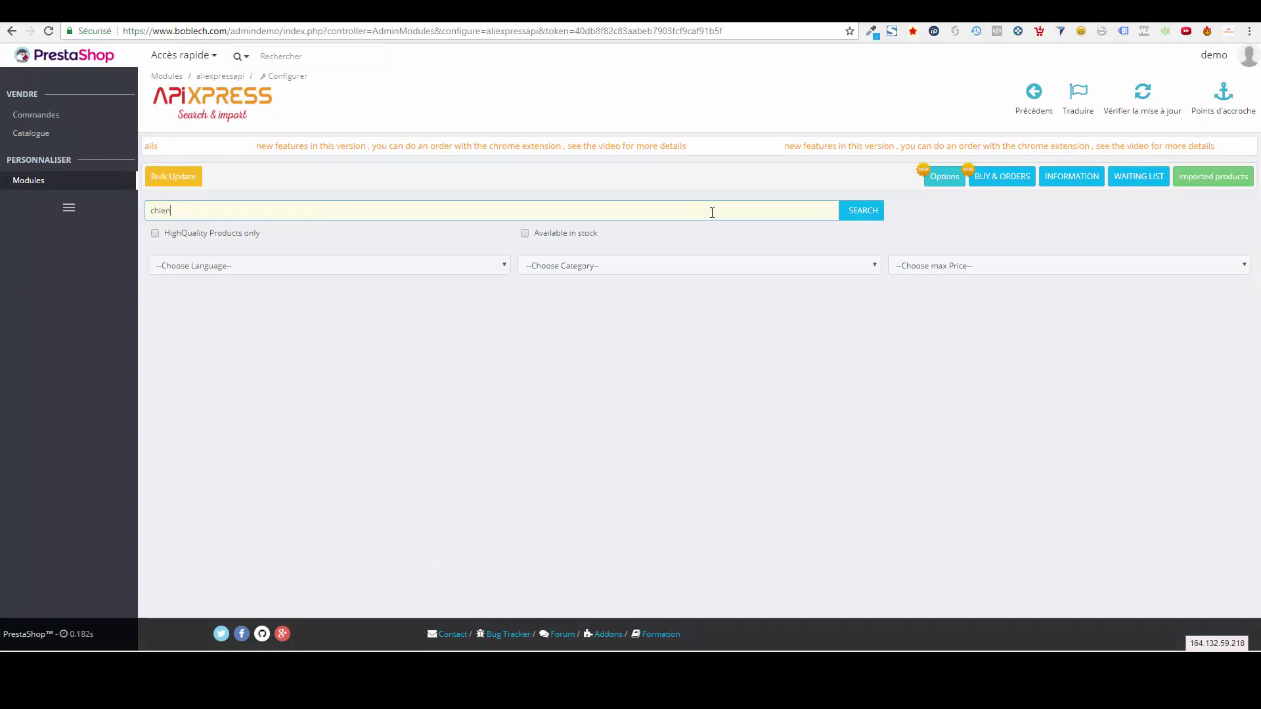
left_click(879, 212)
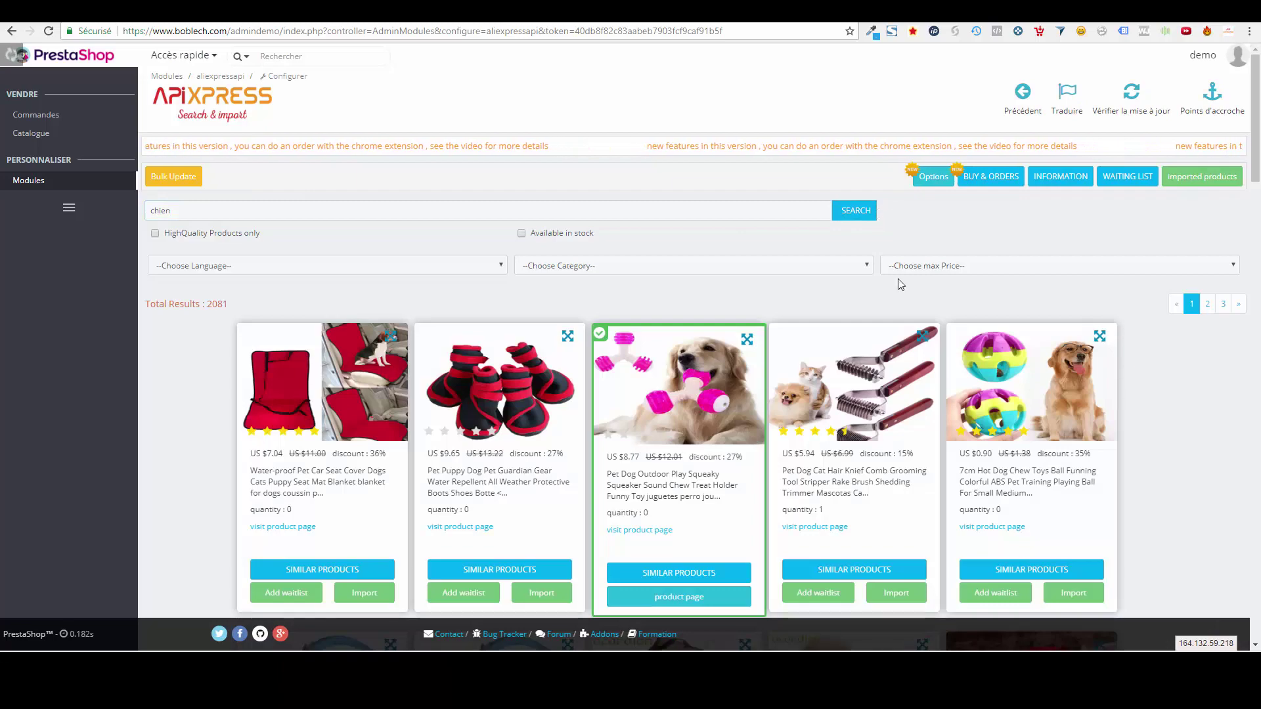
scroll(822, 402, "down", 6)
scroll(826, 407, "down", 15)
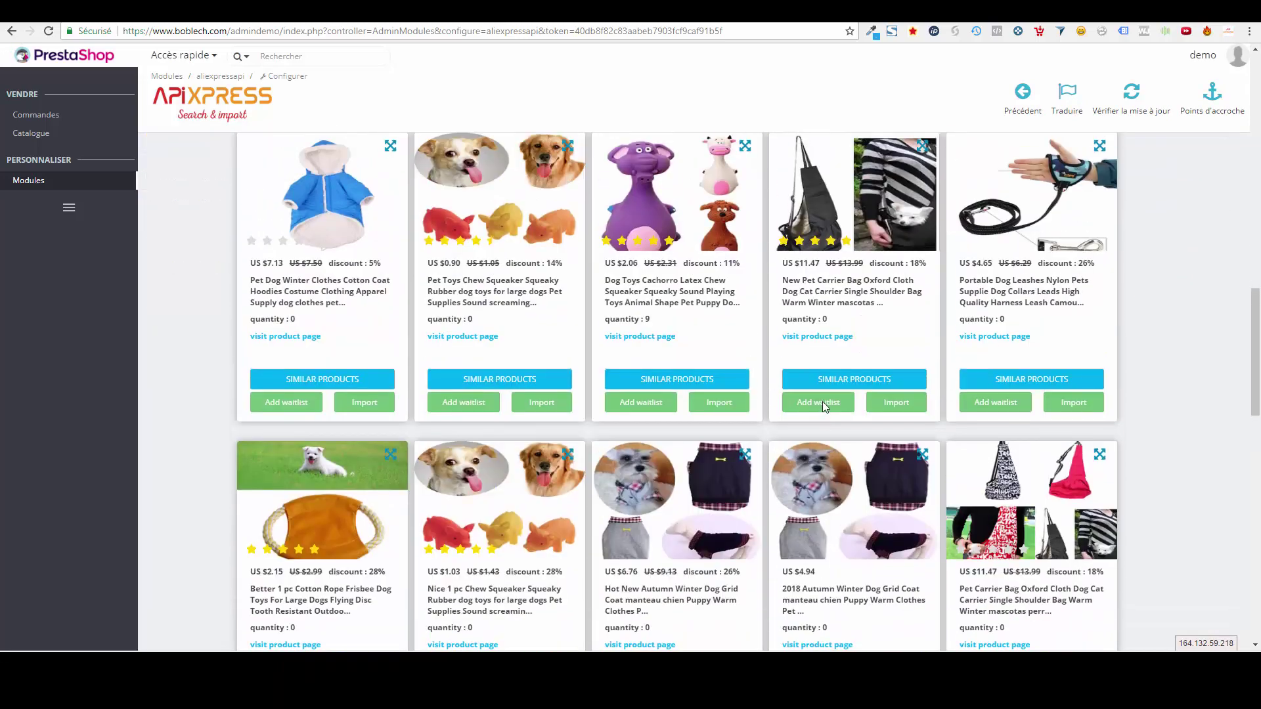
scroll(822, 400, "up", 1)
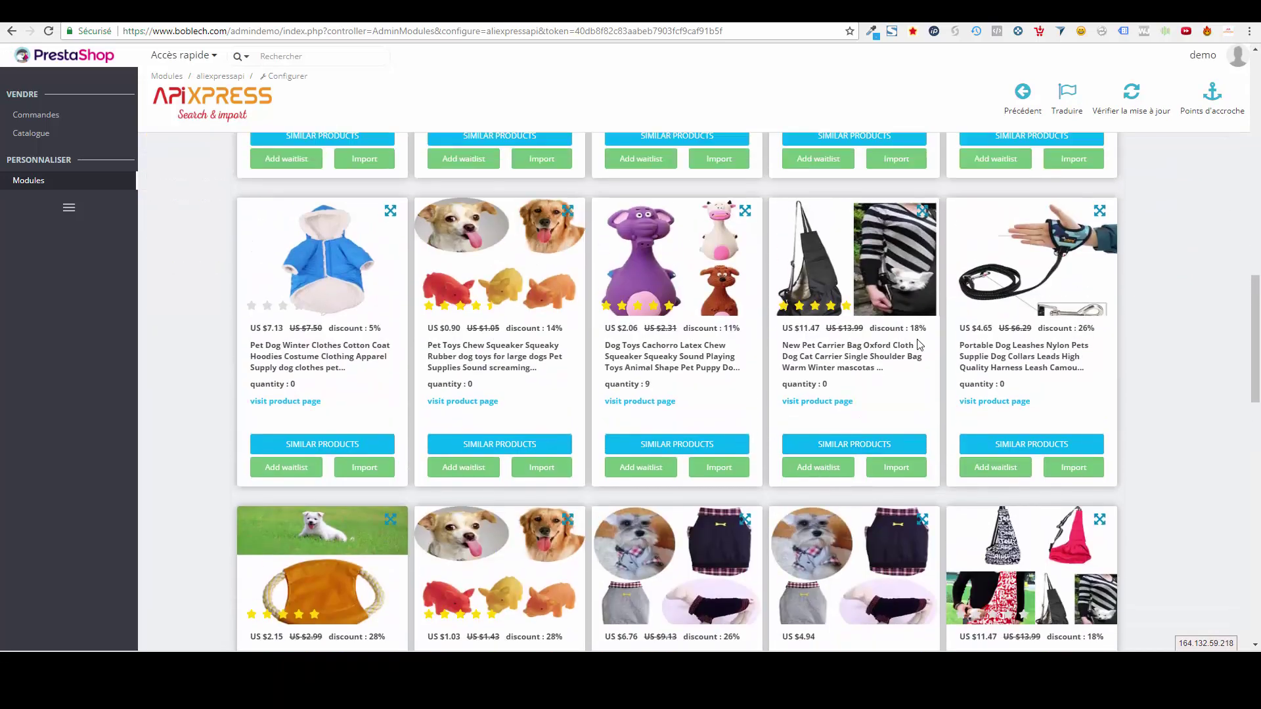
left_click(826, 473)
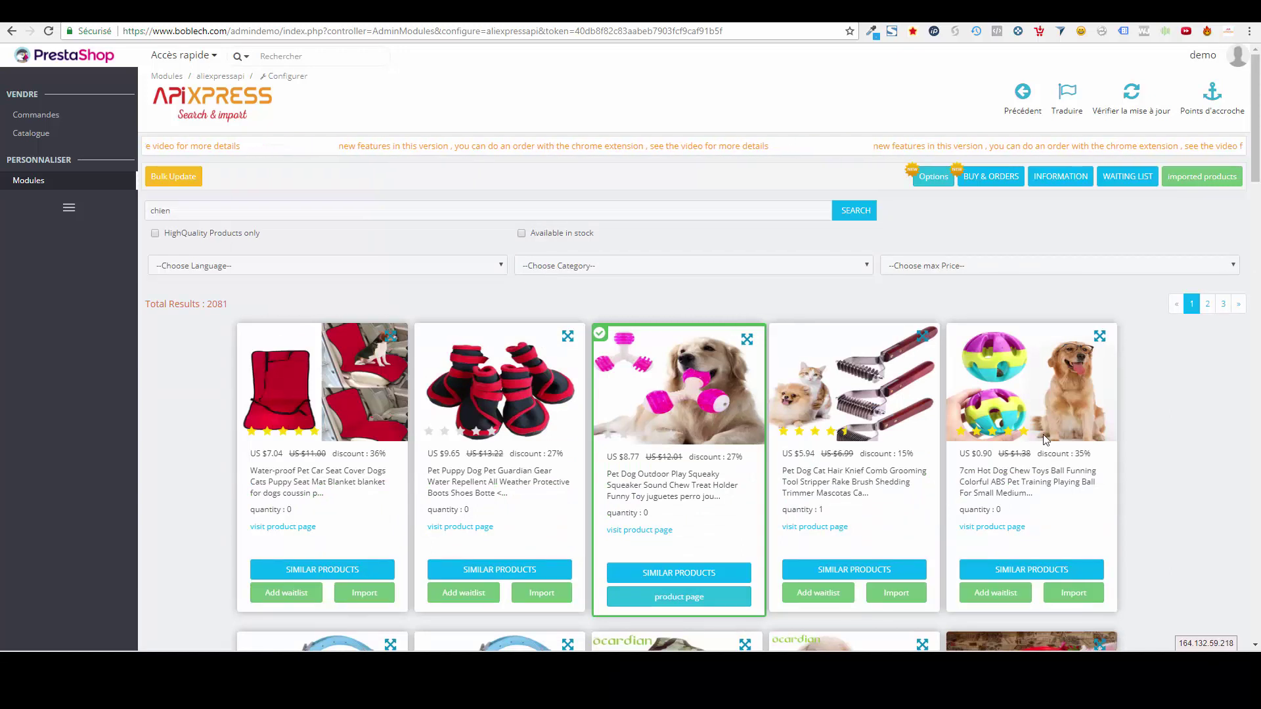
Step: Import the 7cm Hot Dog Chew Toys Ball product immediately into the "men fashion" category
scroll(972, 440, "down", 1)
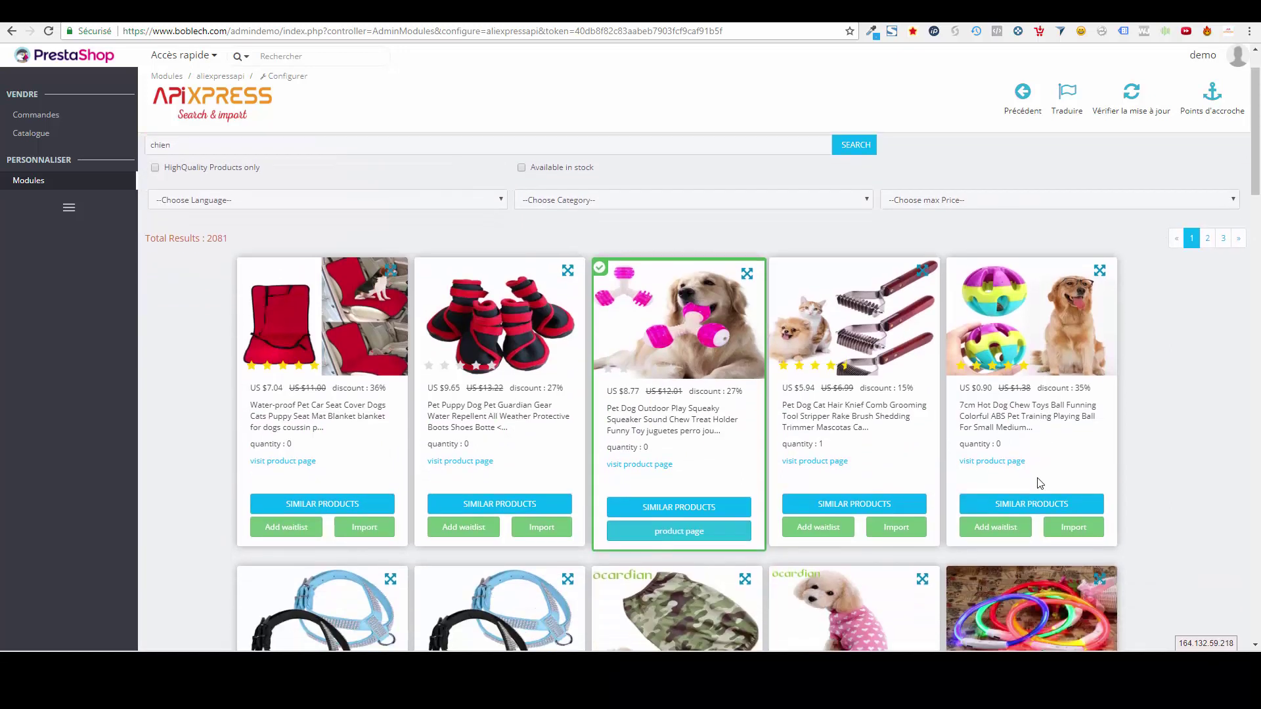
left_click(1060, 529)
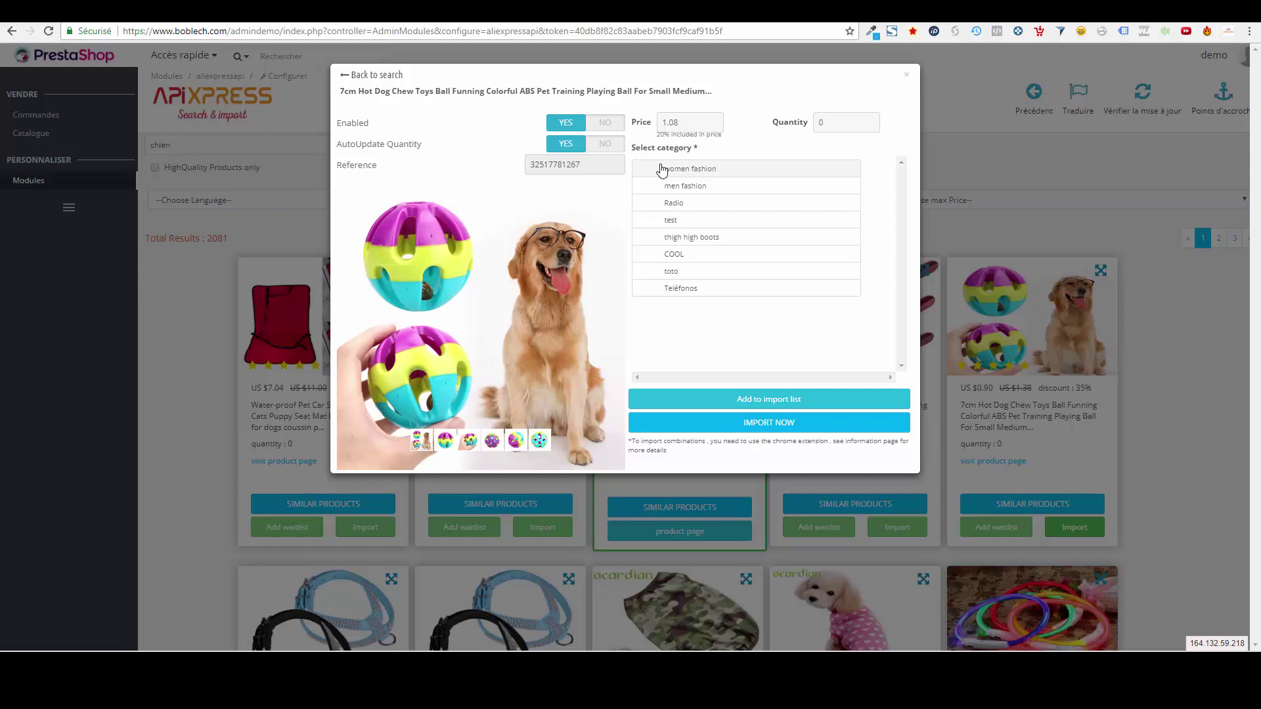
left_click(777, 432)
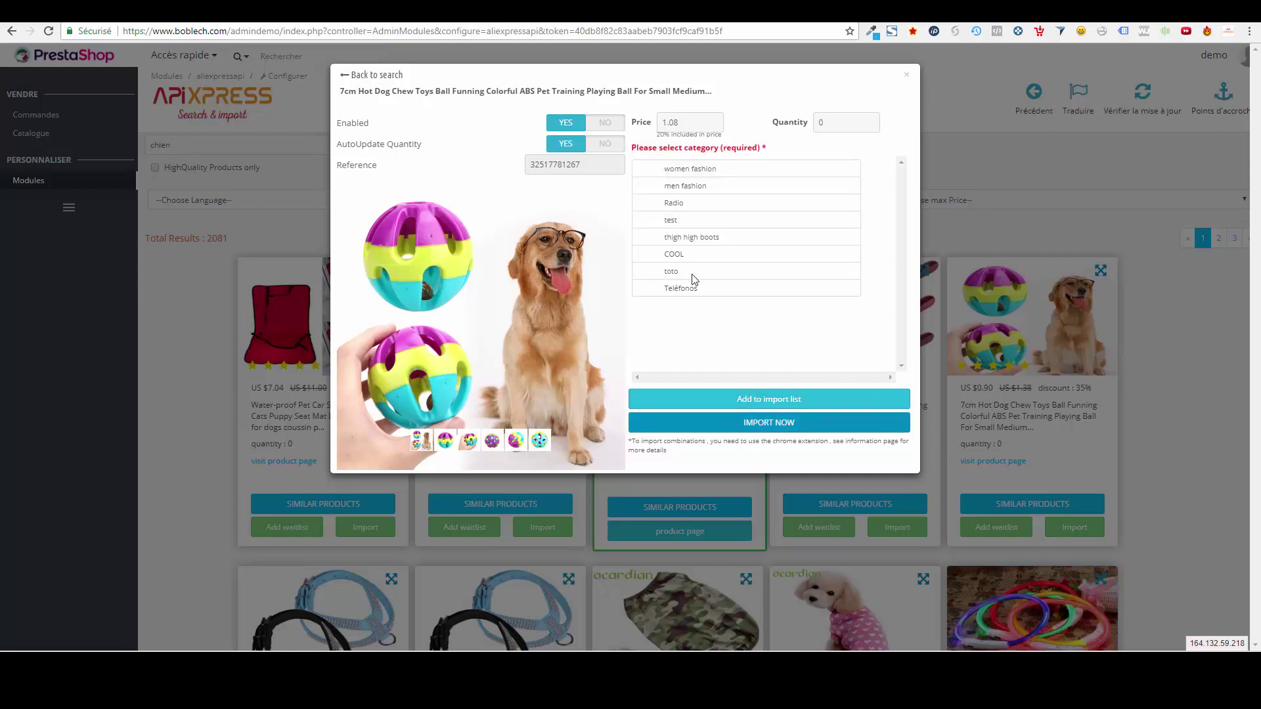
left_click(676, 186)
left_click(775, 423)
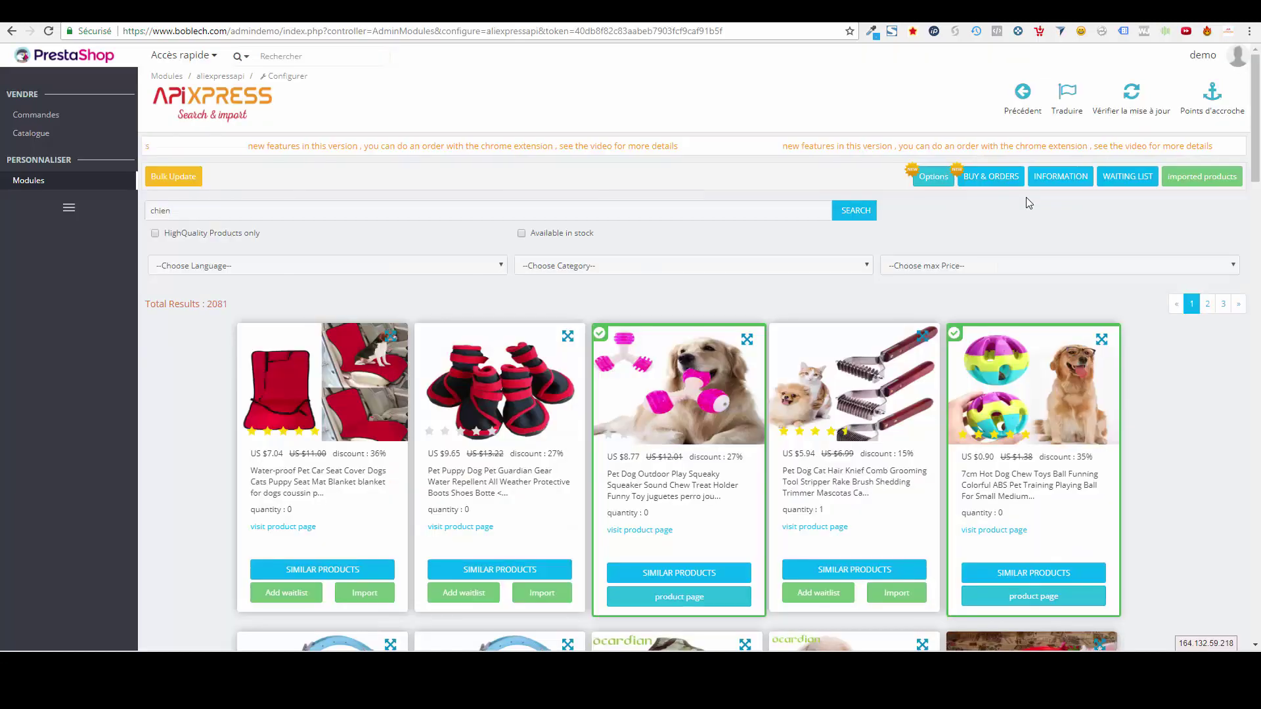
Step: Open the module's user guide and follow its Chrome extension install link to the Chrome Web Store
left_click(1060, 176)
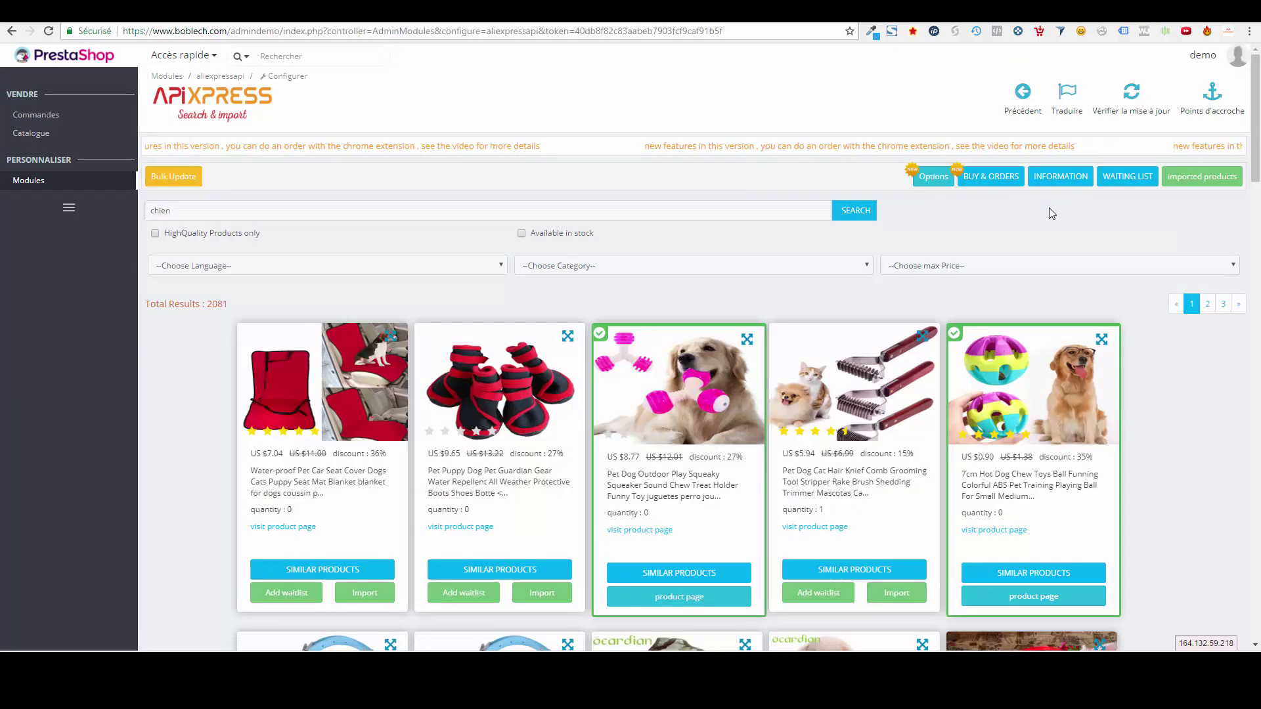
left_click(1061, 175)
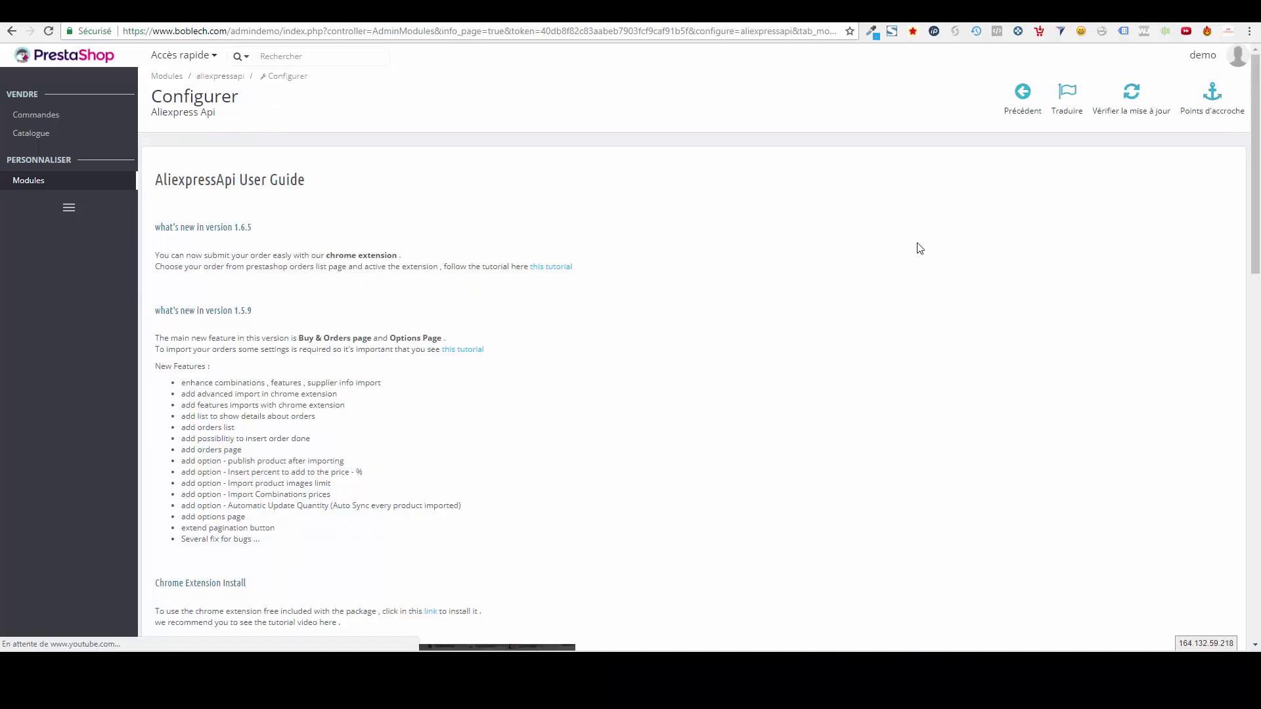
scroll(886, 277, "down", 4)
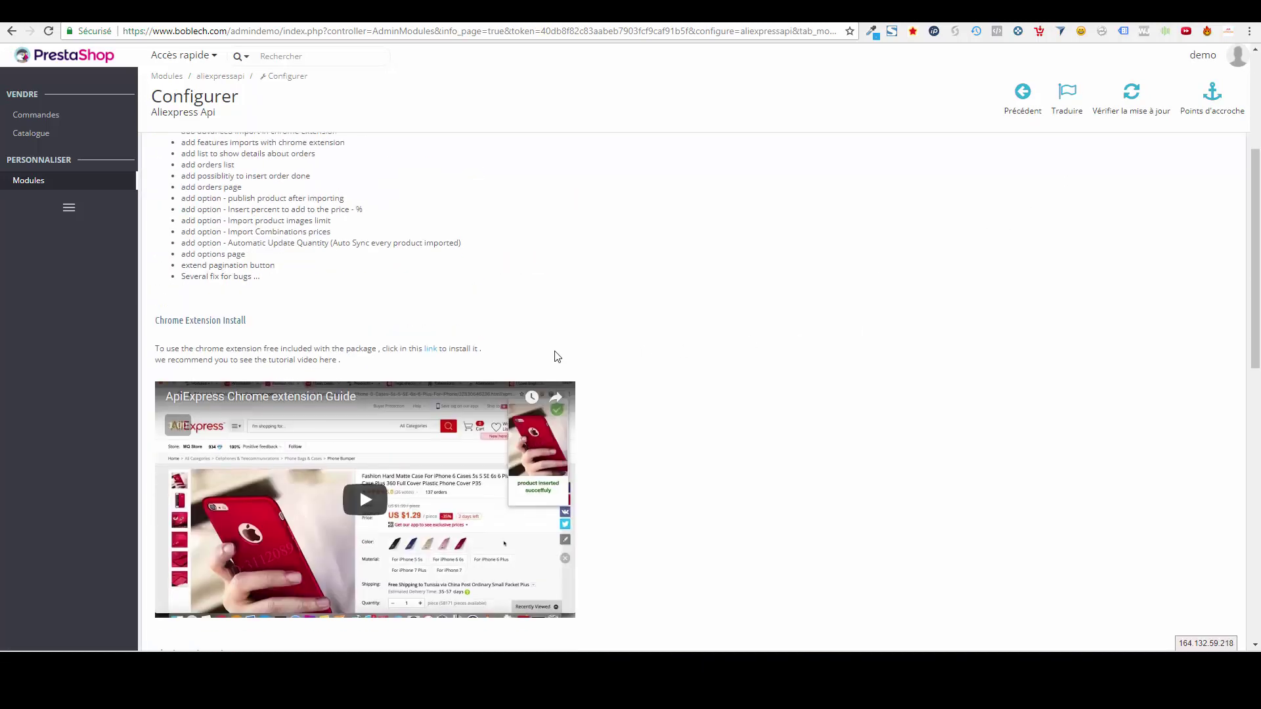
right_click(428, 356)
left_click(473, 360)
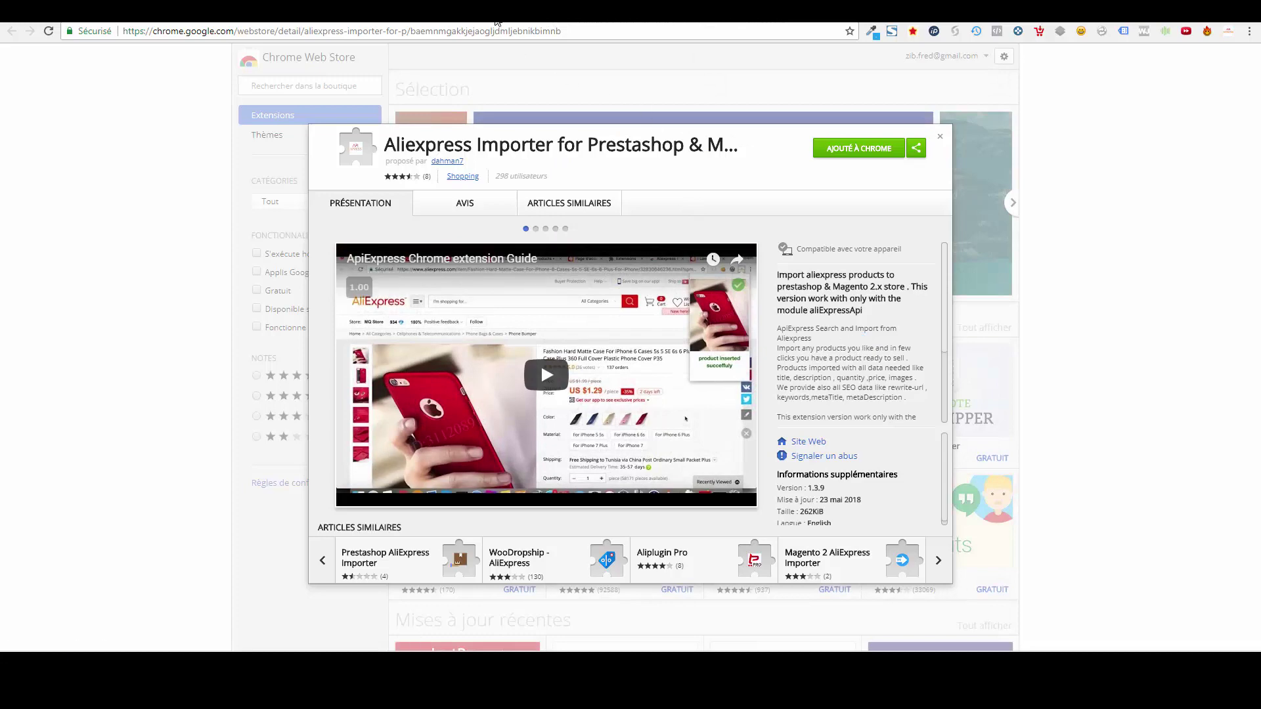
Step: Return to PrestaShop's installed modules and reopen the Aliexpress Api configuration
key("alt+Left")
left_click(1026, 105)
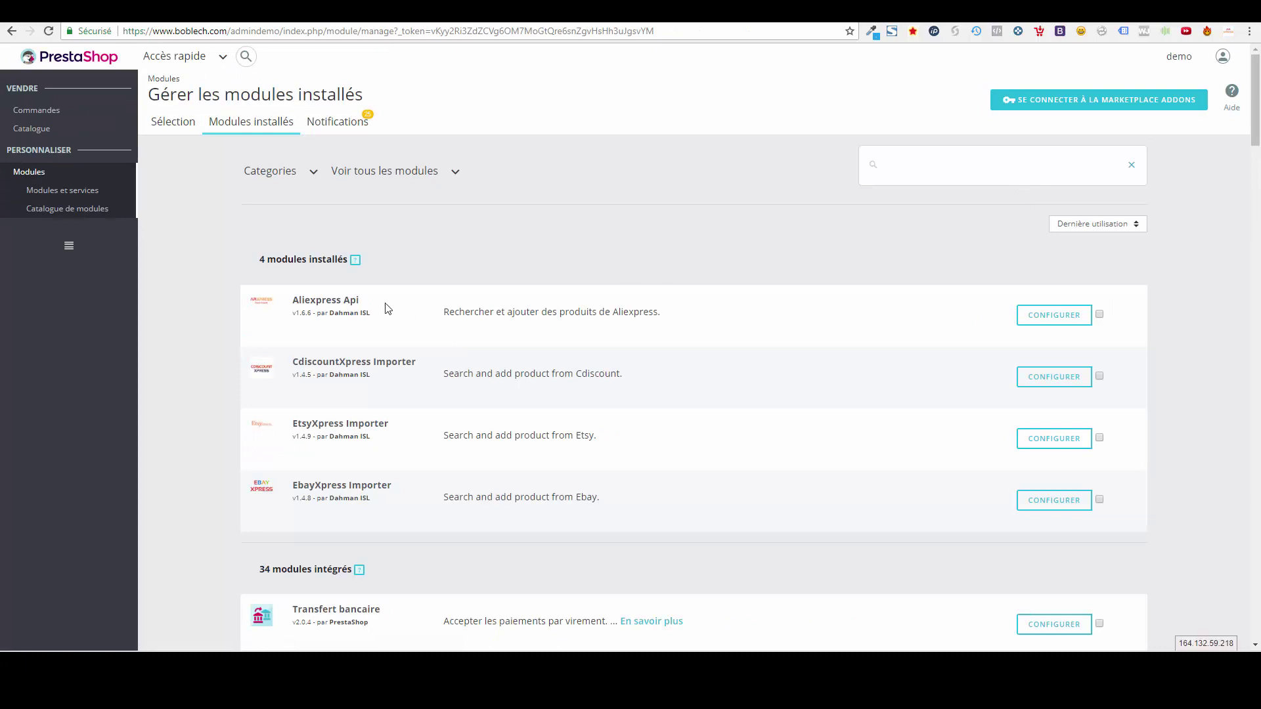
left_click(1036, 321)
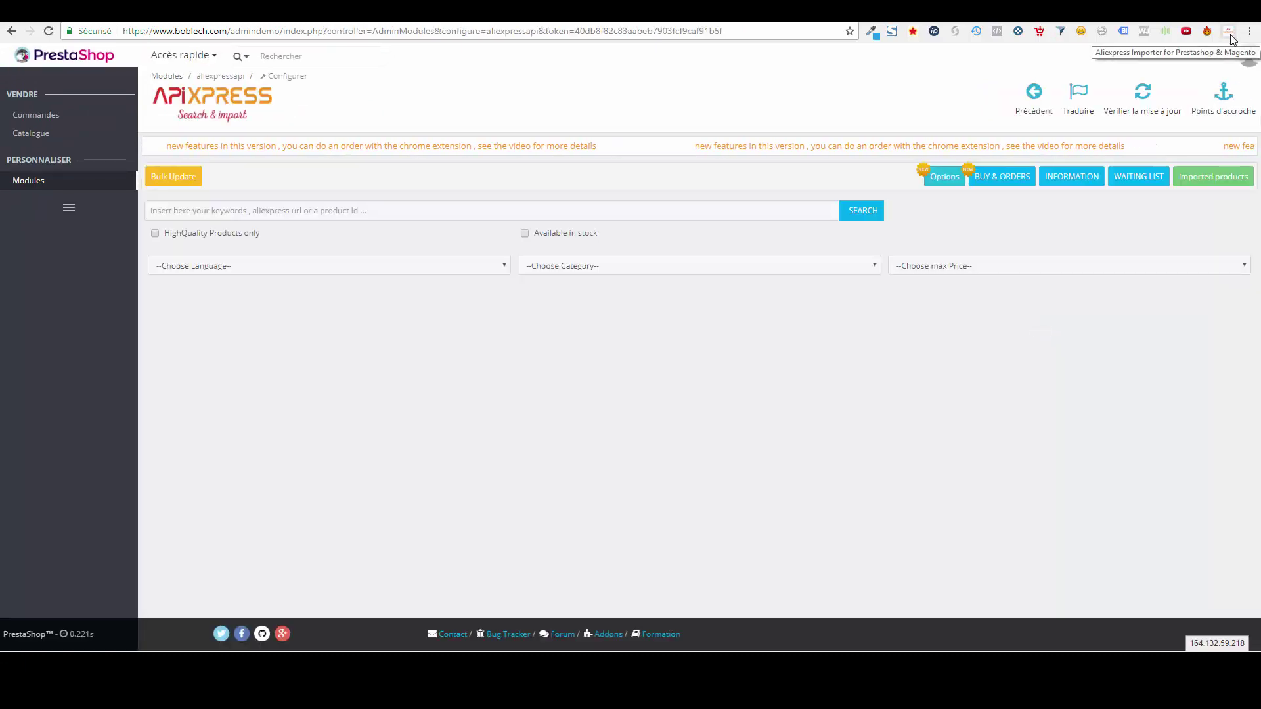
Step: Go to AliExpress through the importer extension, search for "chat" and open the lion mane cat wig product
left_click(1229, 33)
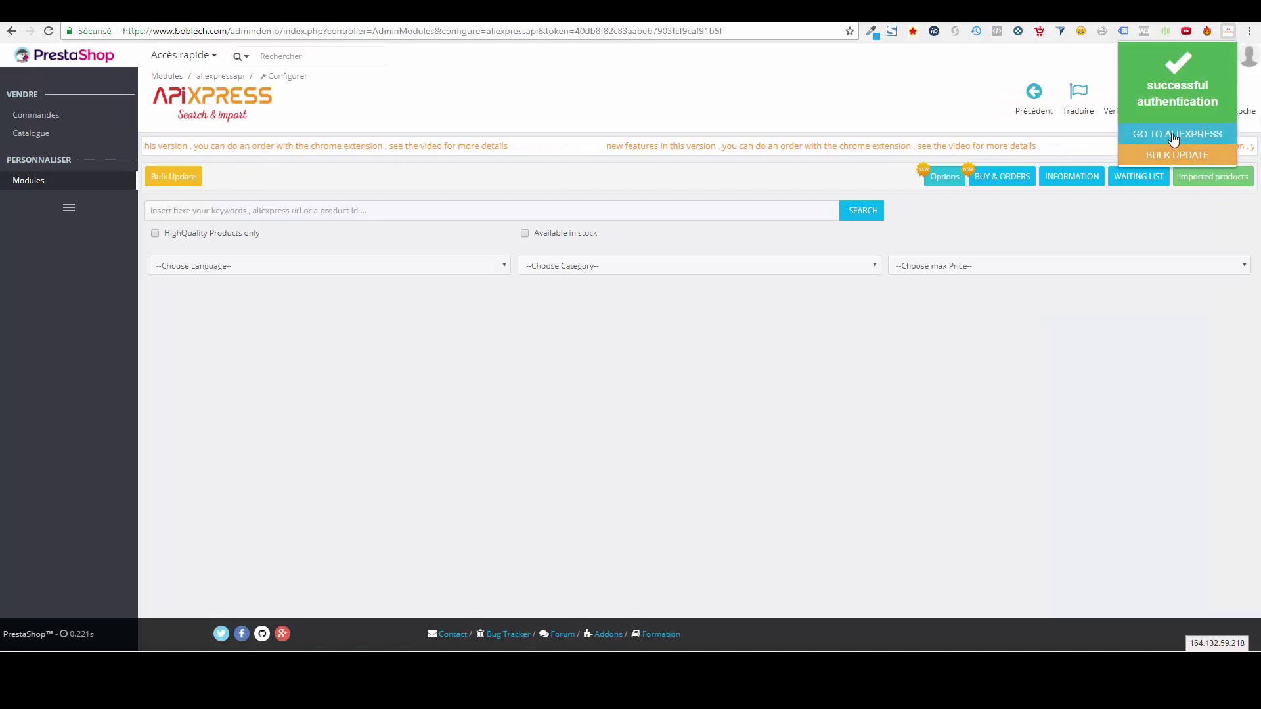
left_click(1174, 138)
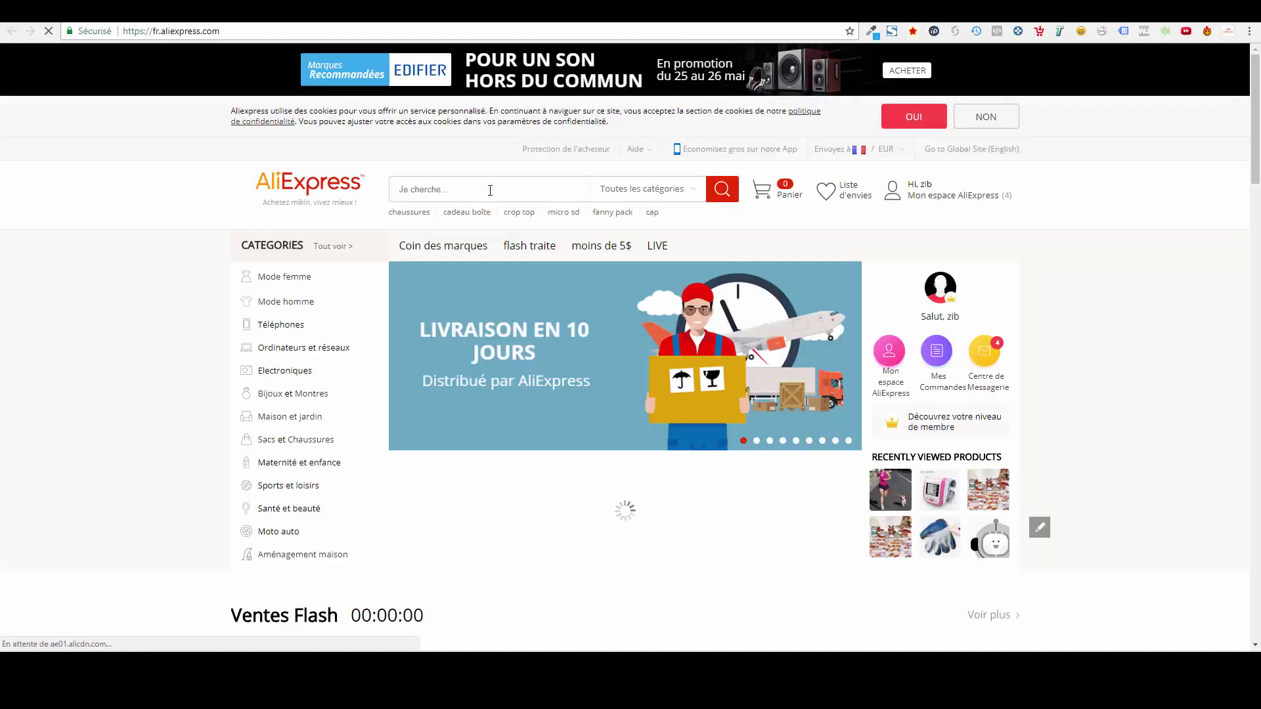
left_click(490, 189)
type("chat")
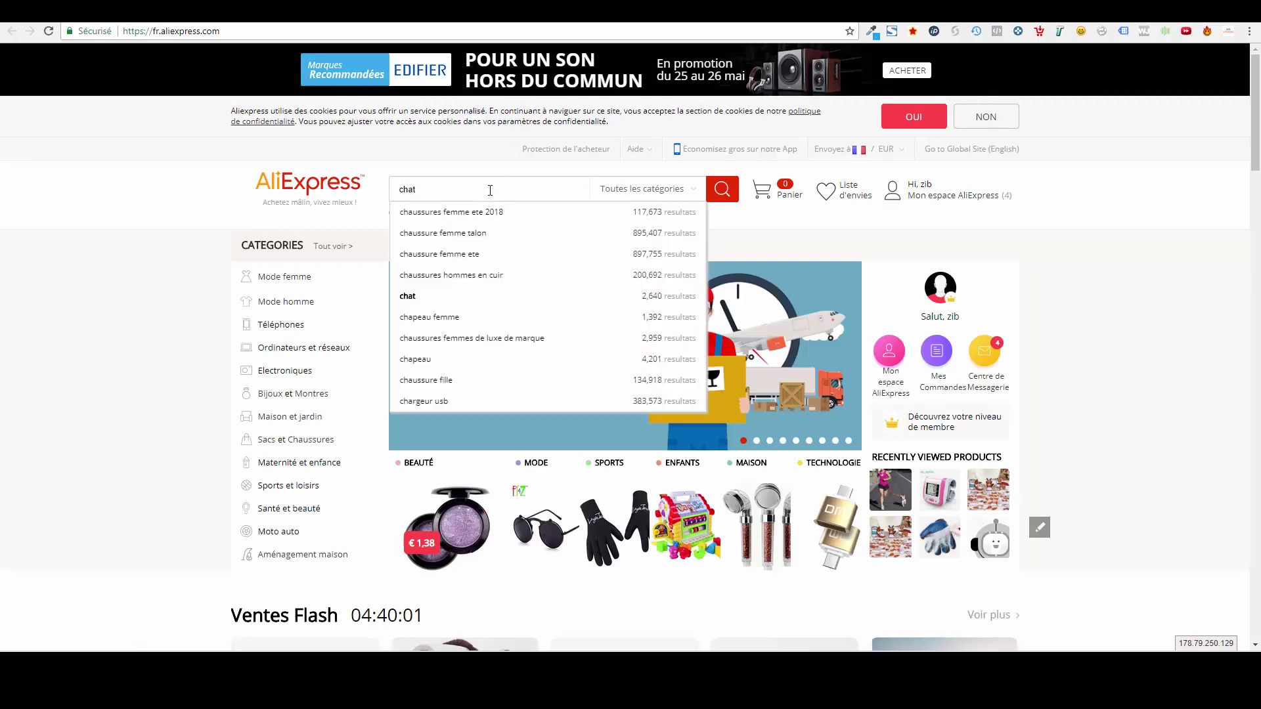
key("Return")
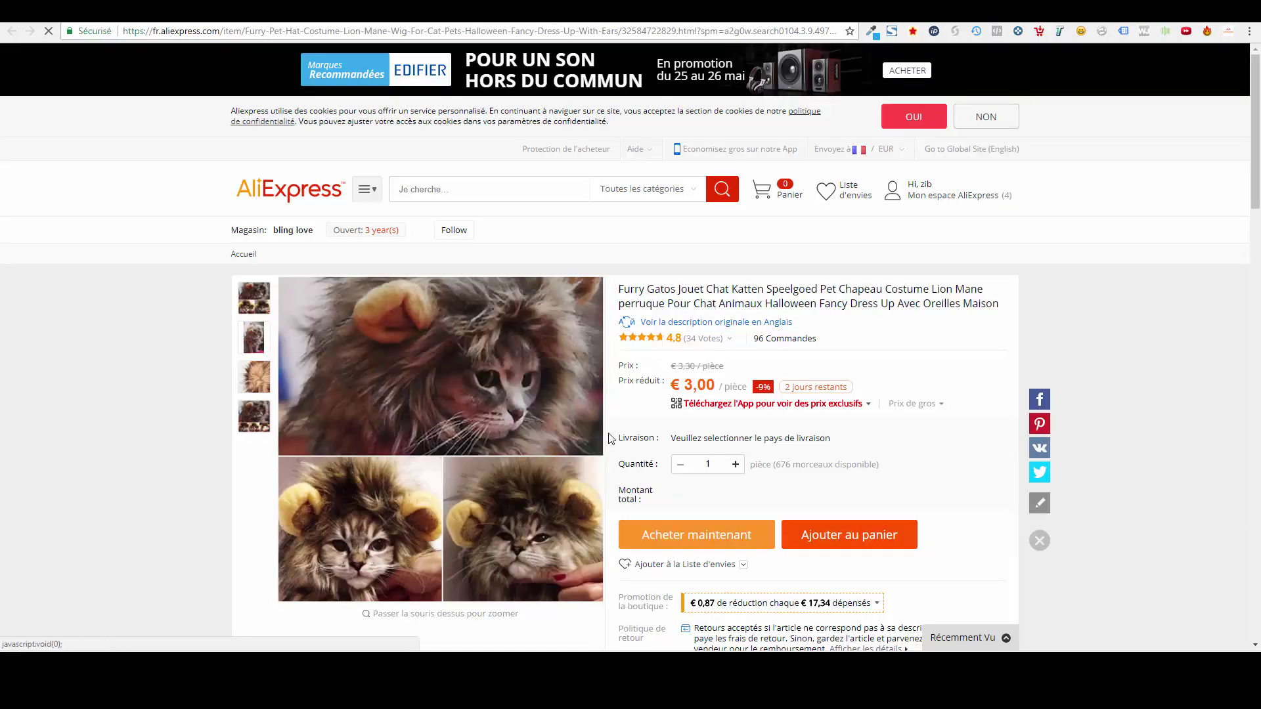
Step: Check the advanced import settings for the lion mane cat wig in the importer extension and import the product
left_click(1229, 33)
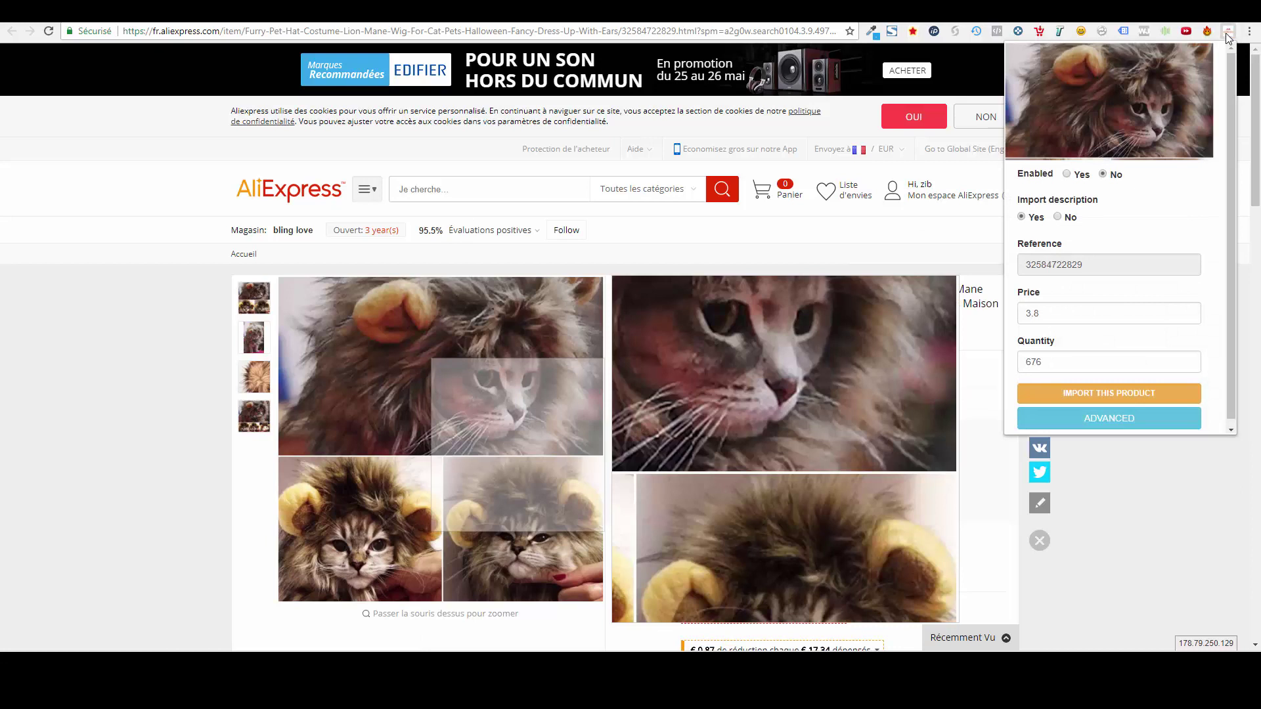
scroll(1170, 295, "down", 1)
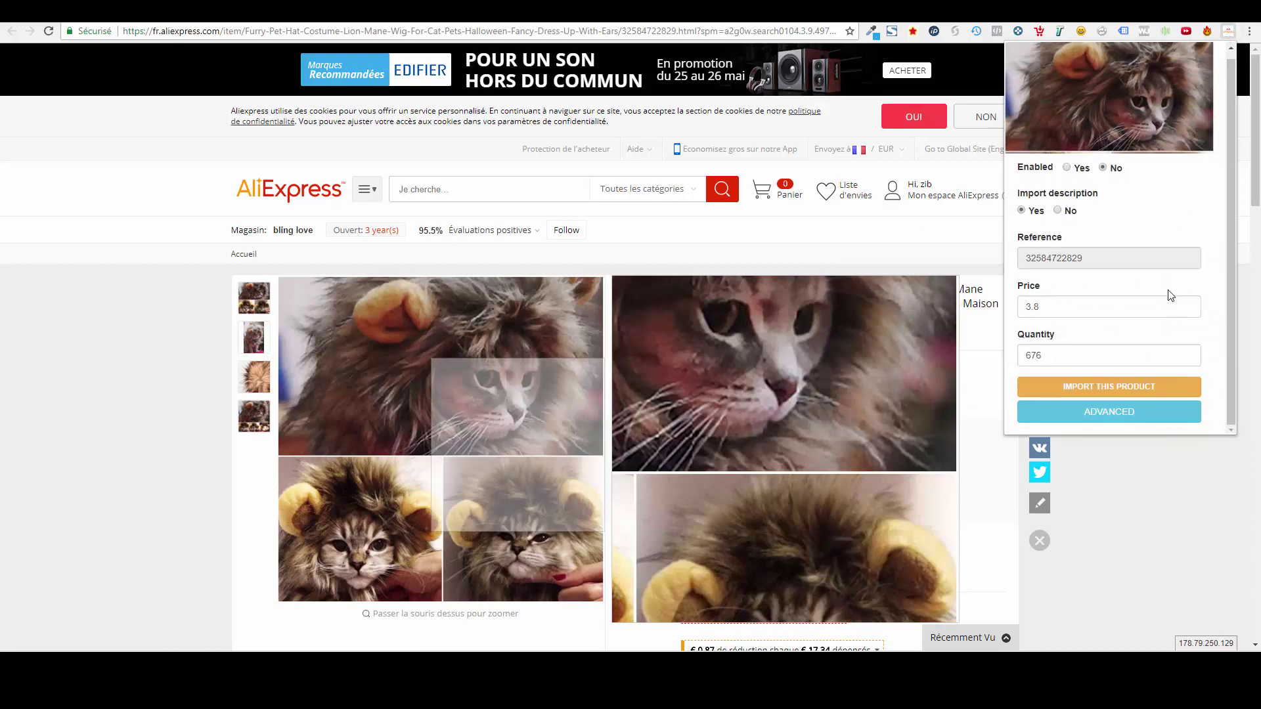
left_click(1128, 412)
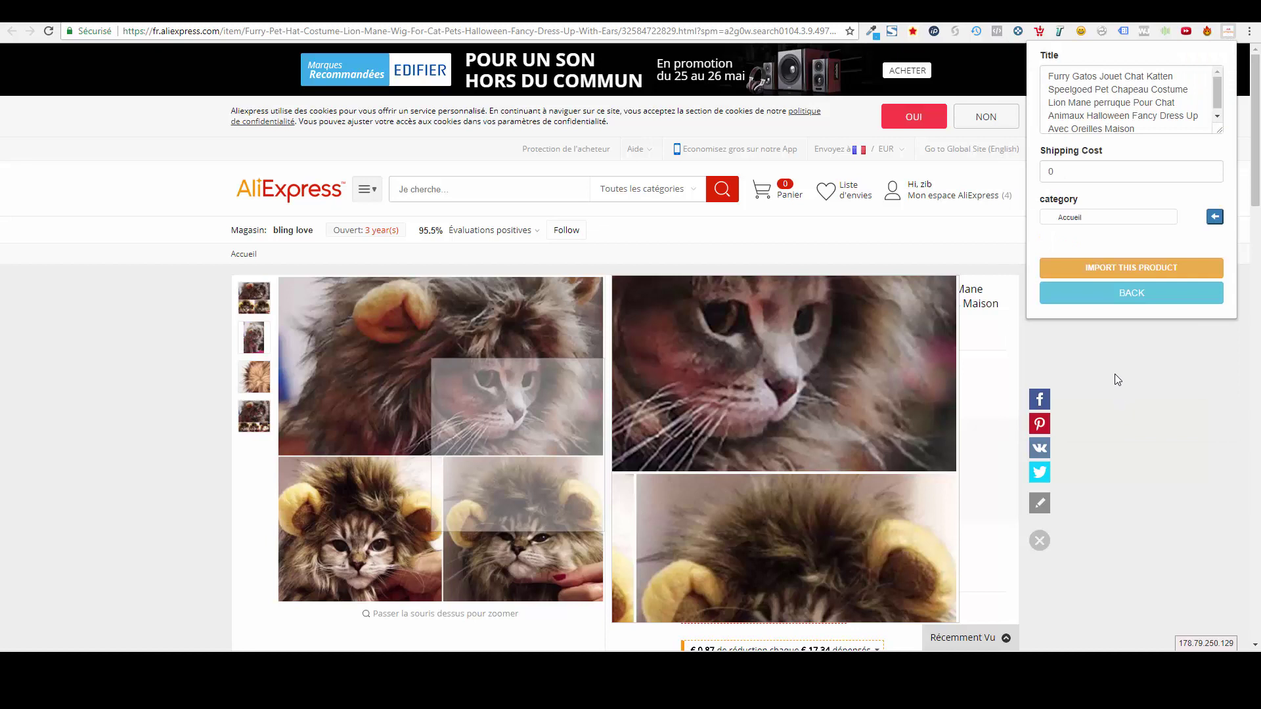
left_click(1119, 300)
scroll(1119, 342, "down", 1)
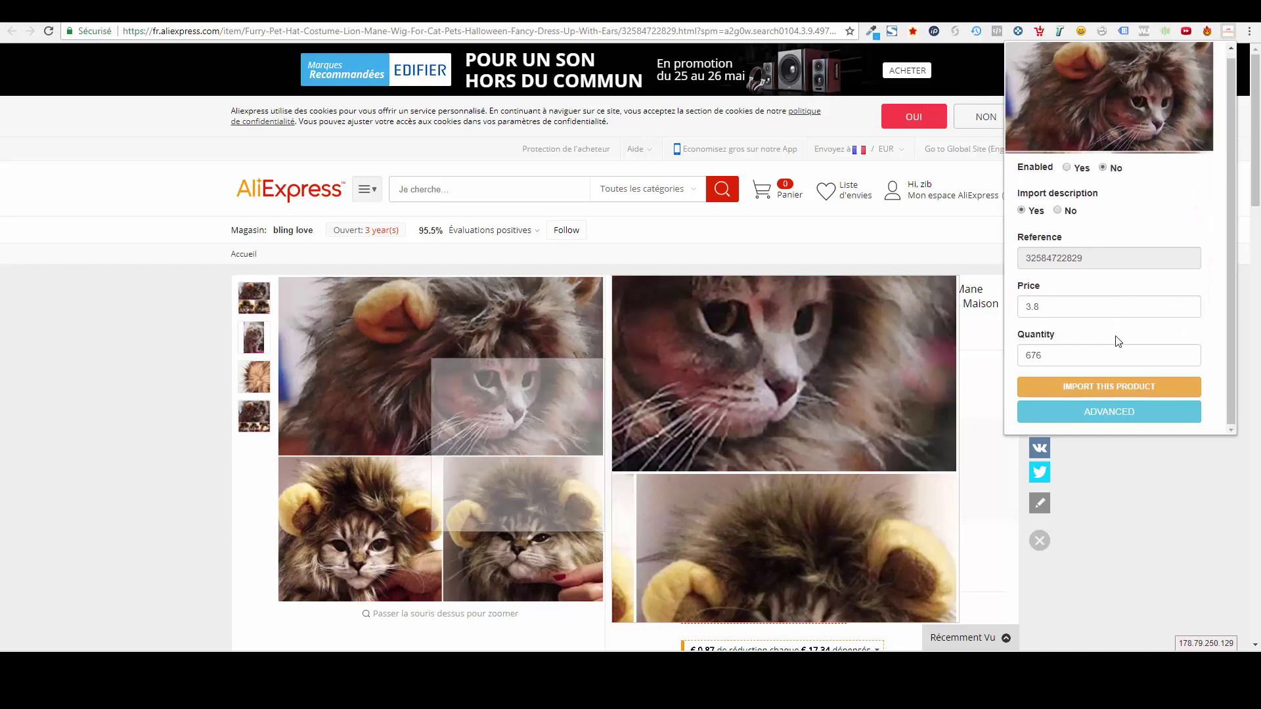
left_click(1118, 391)
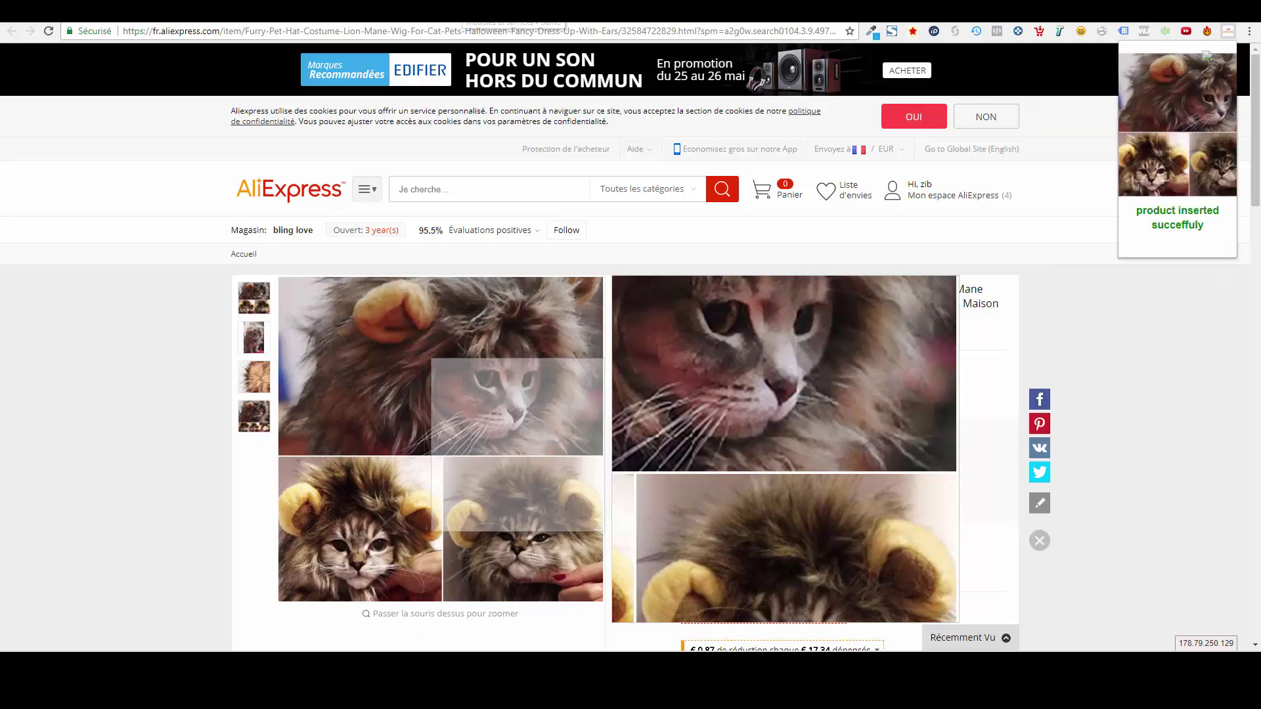
Step: Switch back to PrestaShop and view the module's list of imported products
left_click(467, 11)
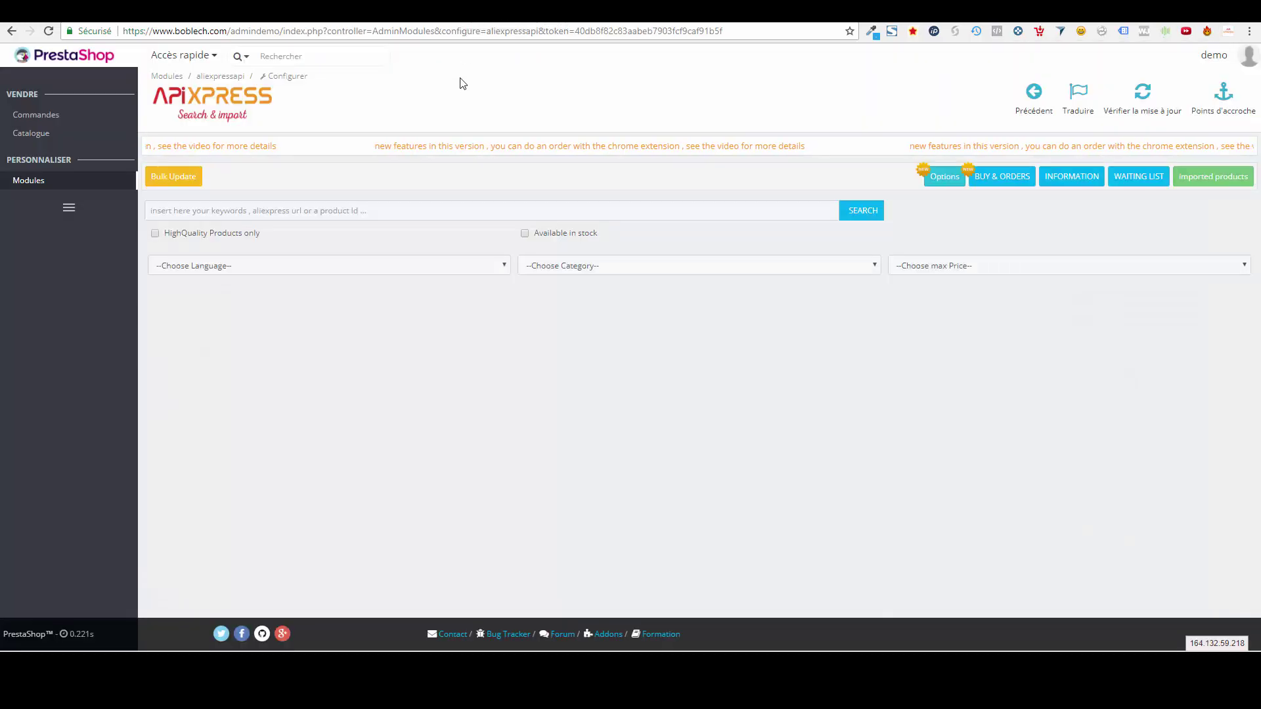
left_click(1210, 179)
scroll(641, 503, "down", 1)
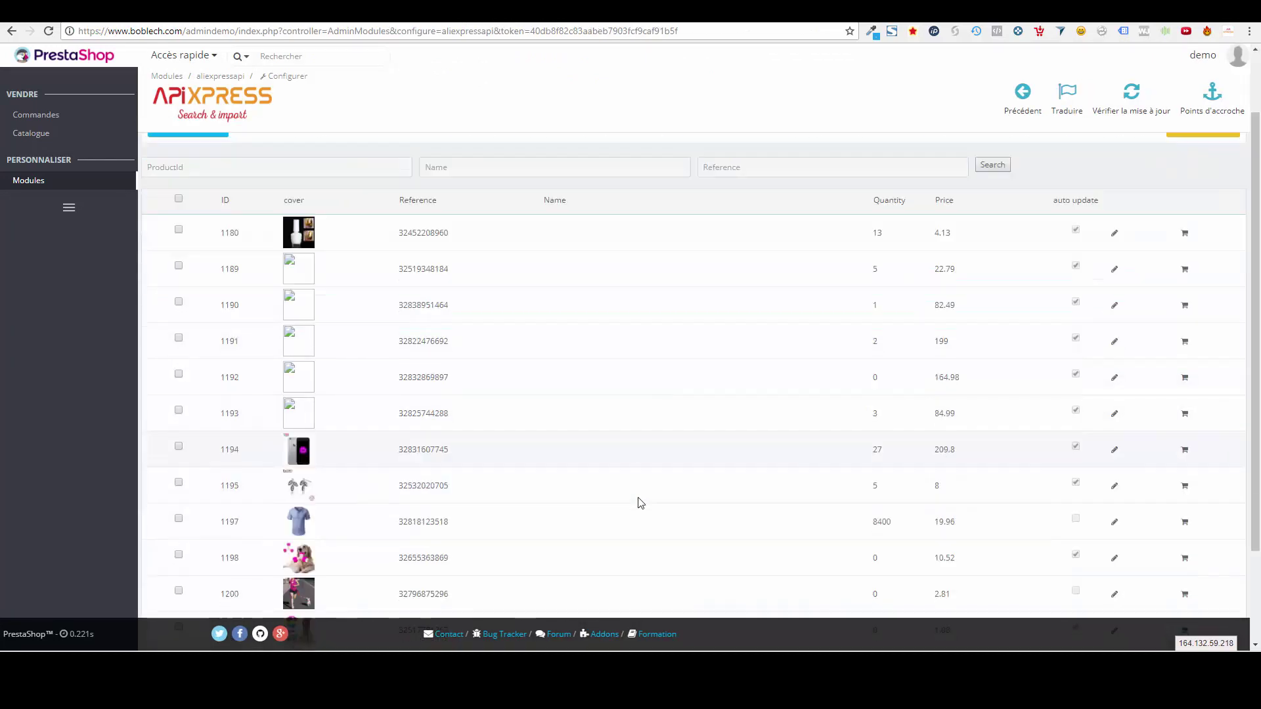
Step: Look through the imported product rows down to the end of the list and return to its beginning
scroll(640, 503, "down", 2)
left_click_drag(292, 550, 429, 544)
double_click(436, 545)
scroll(503, 542, "up", 3)
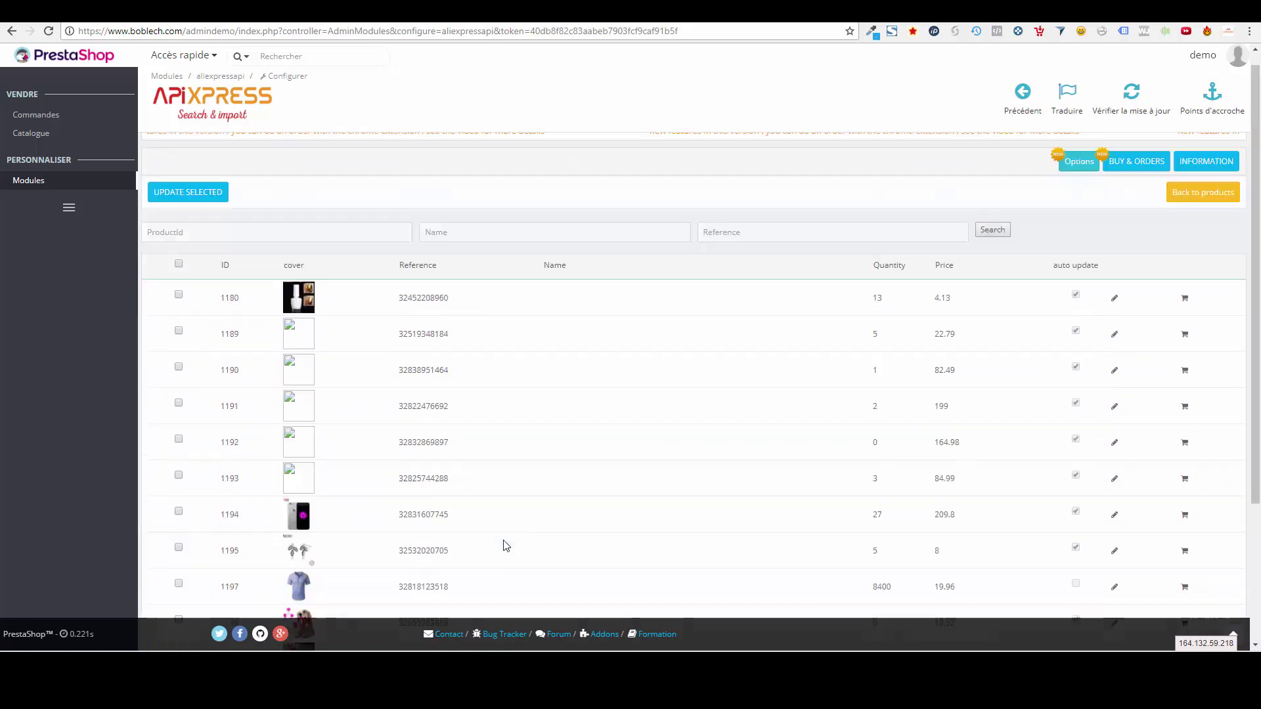
scroll(506, 546, "up", 1)
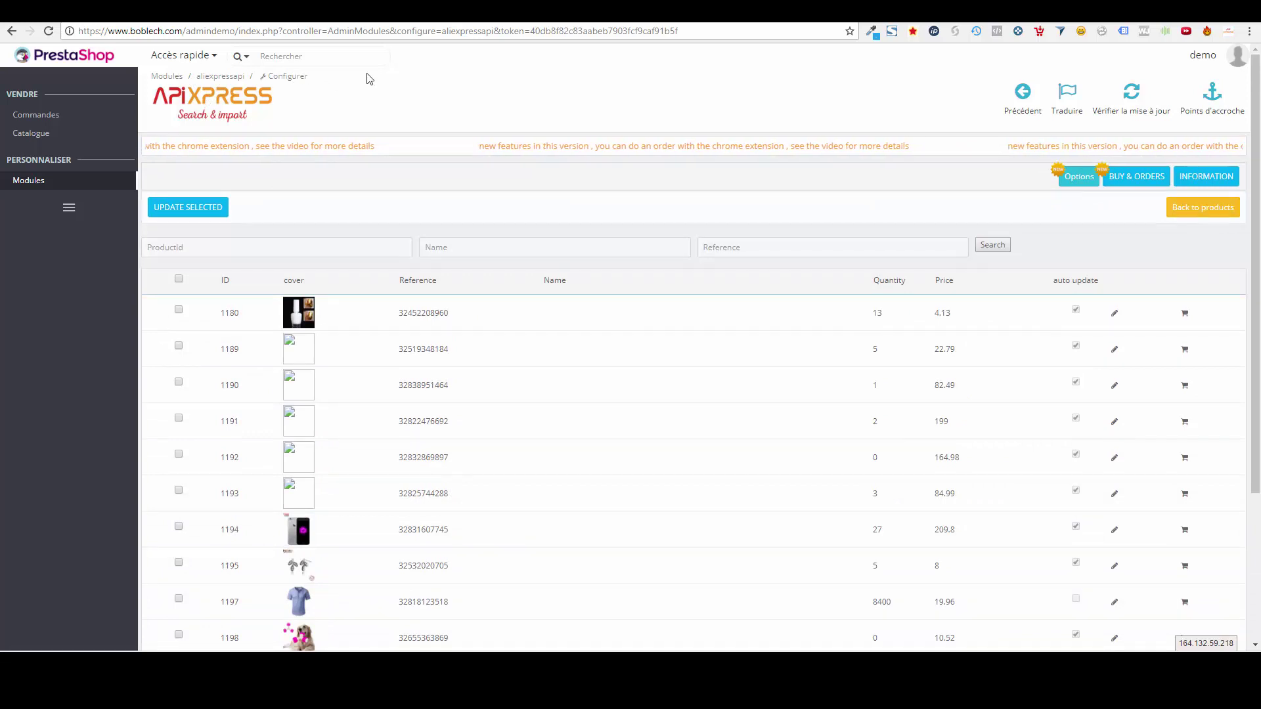
Step: Return to the installed modules list and highlight the CdiscountXpress, EtsyXpress and EbayXpress Importer entries
mouse_move(98, 180)
left_click(182, 185)
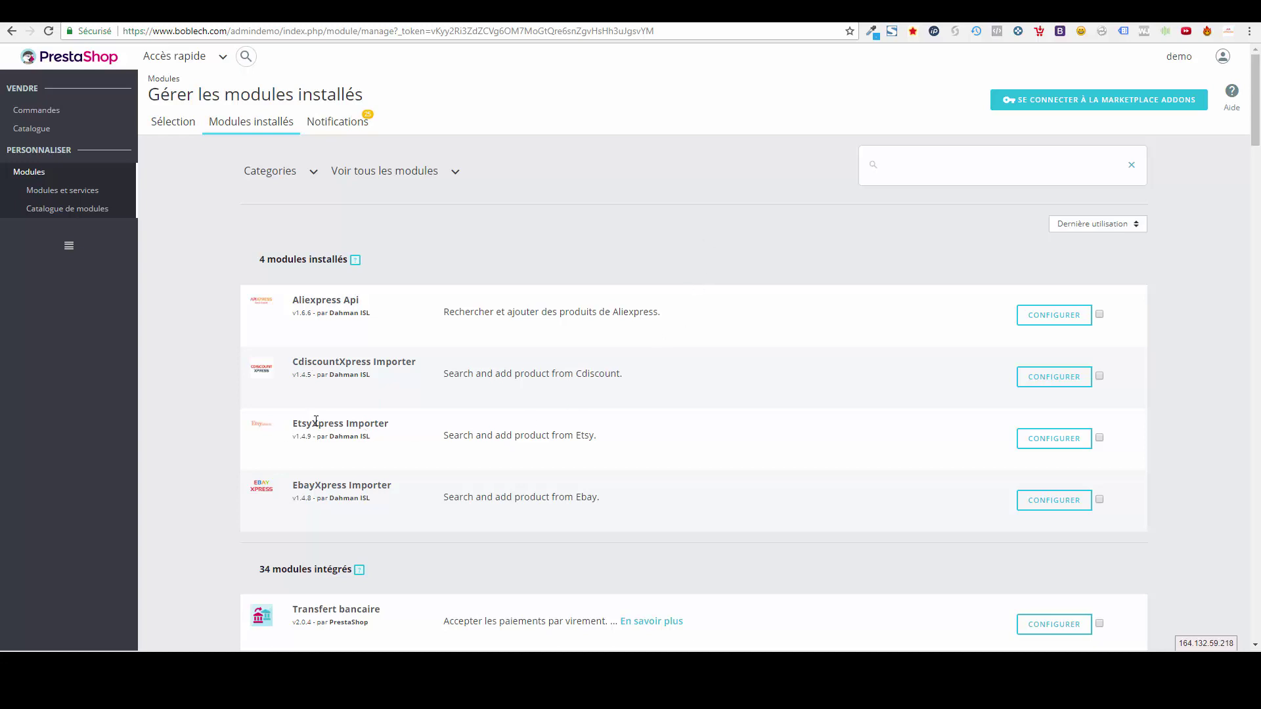
left_click_drag(312, 424, 439, 445)
left_click(450, 434)
left_click_drag(408, 484, 280, 490)
left_click_drag(347, 372, 506, 371)
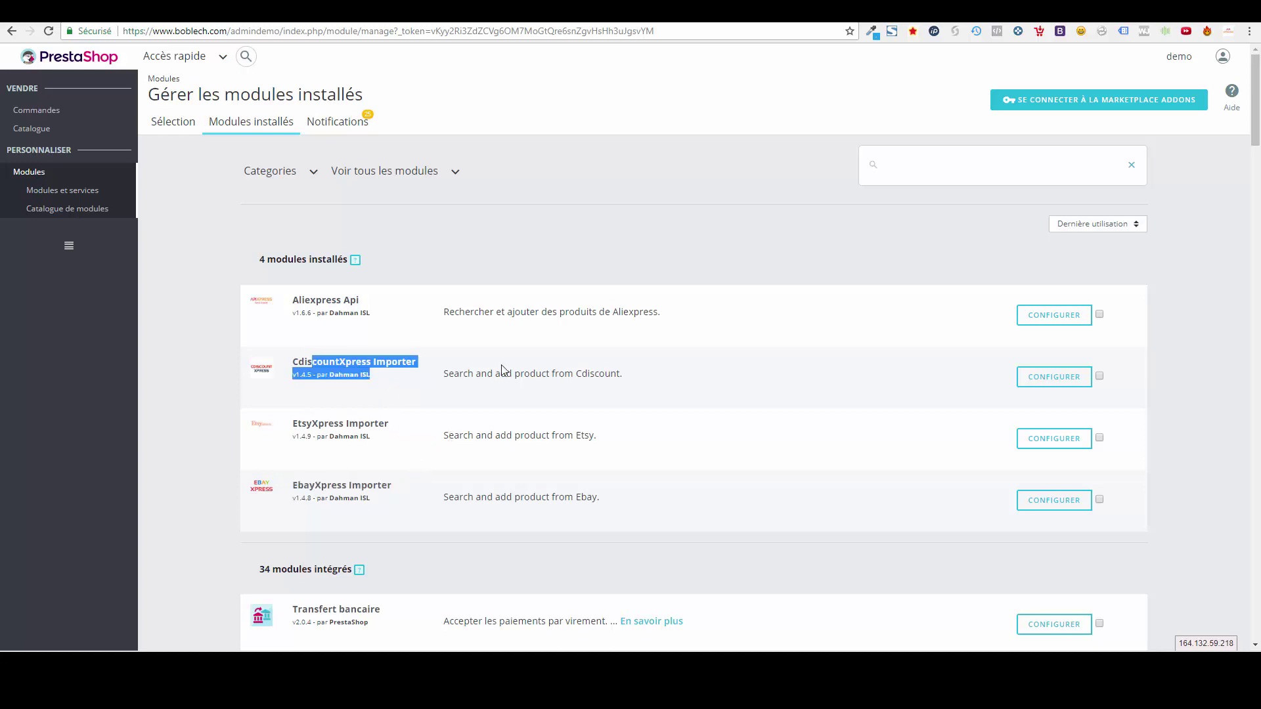
left_click(506, 370)
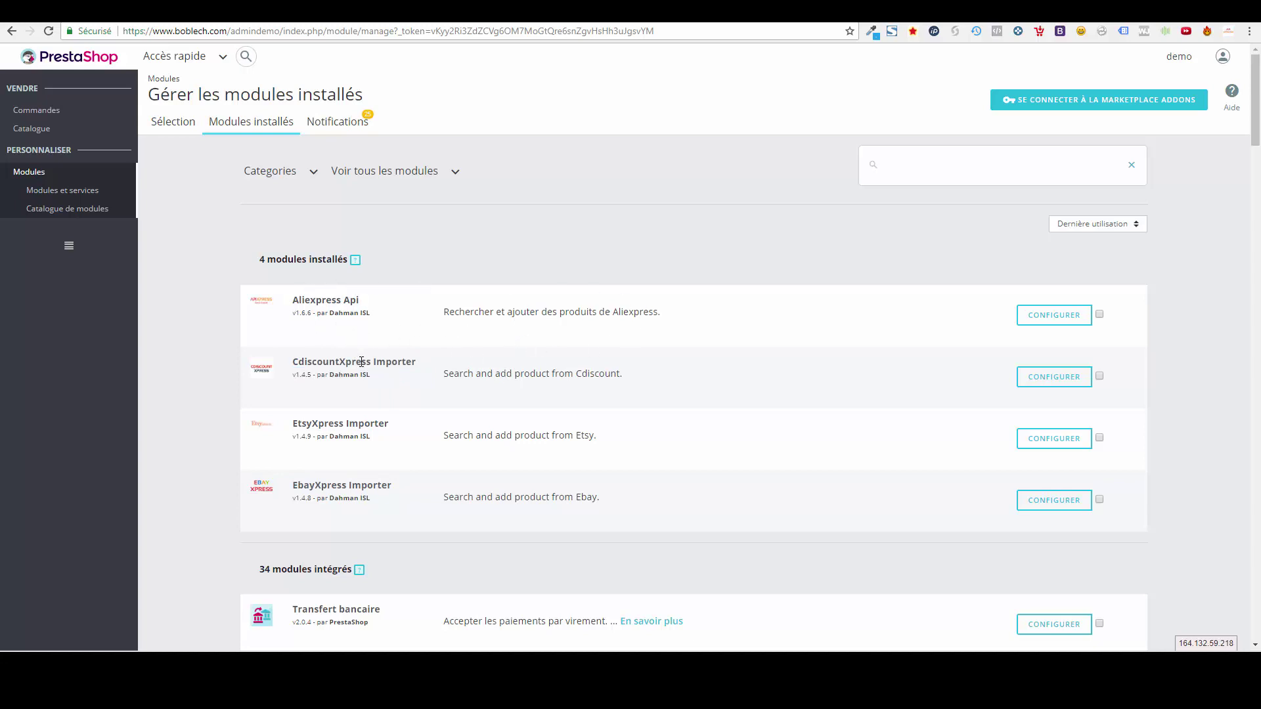
left_click_drag(361, 362, 389, 494)
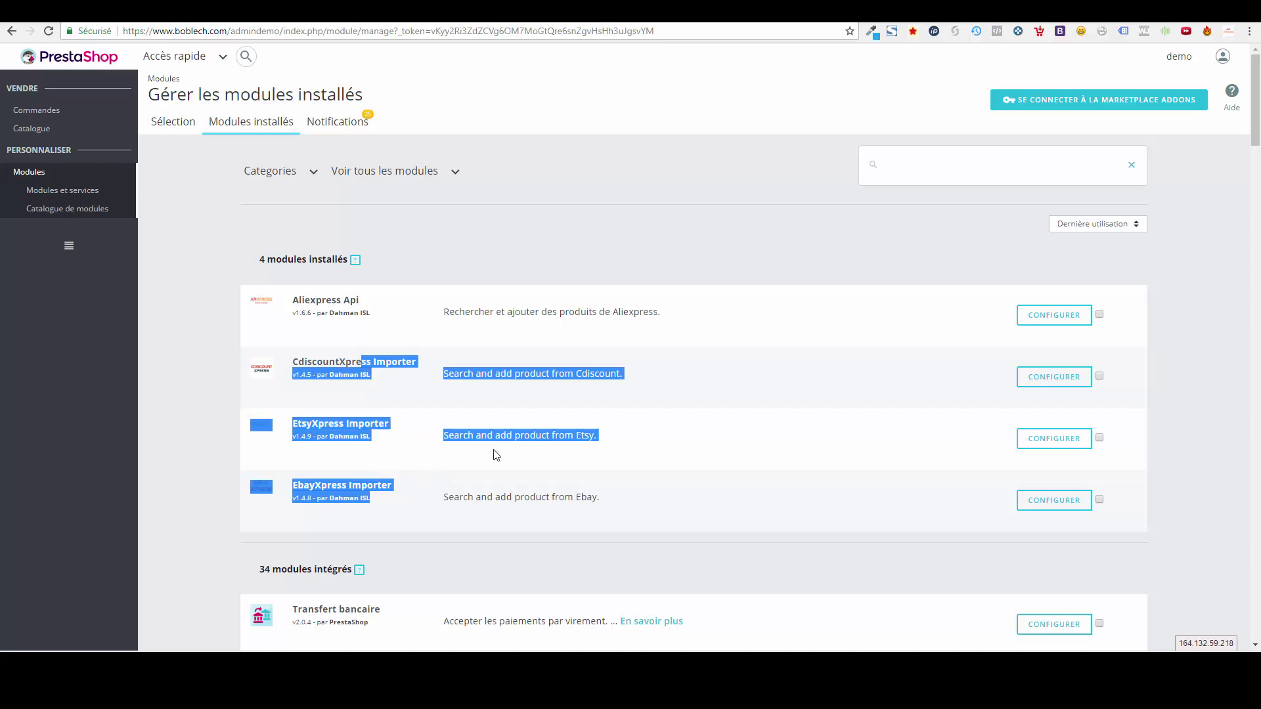